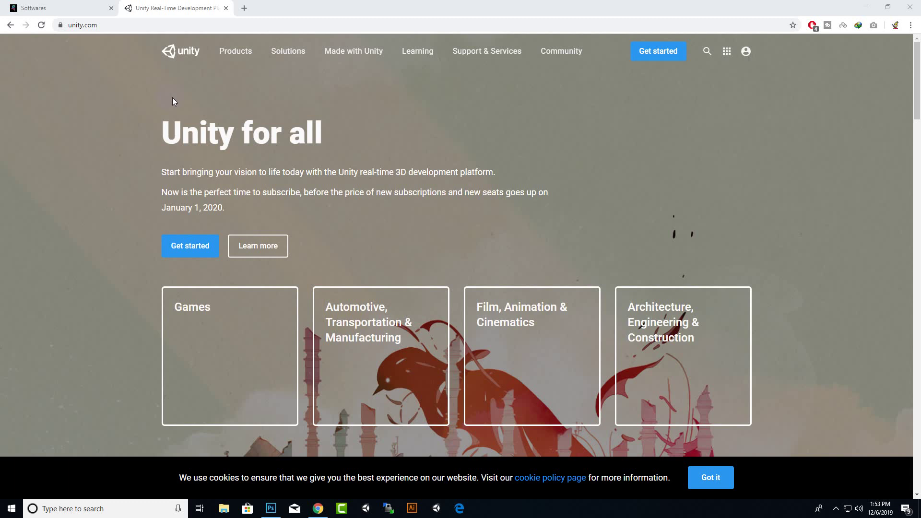
right_click(167, 6)
click(75, 6)
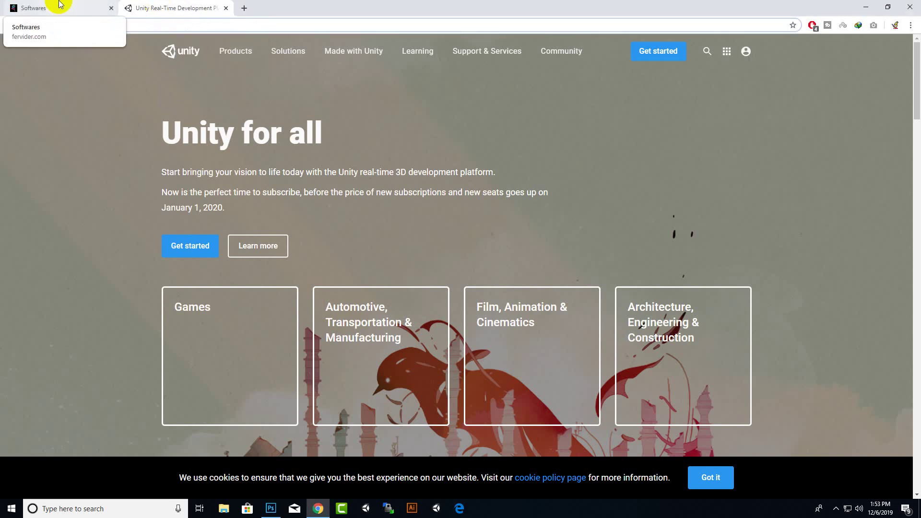
click(391, 229)
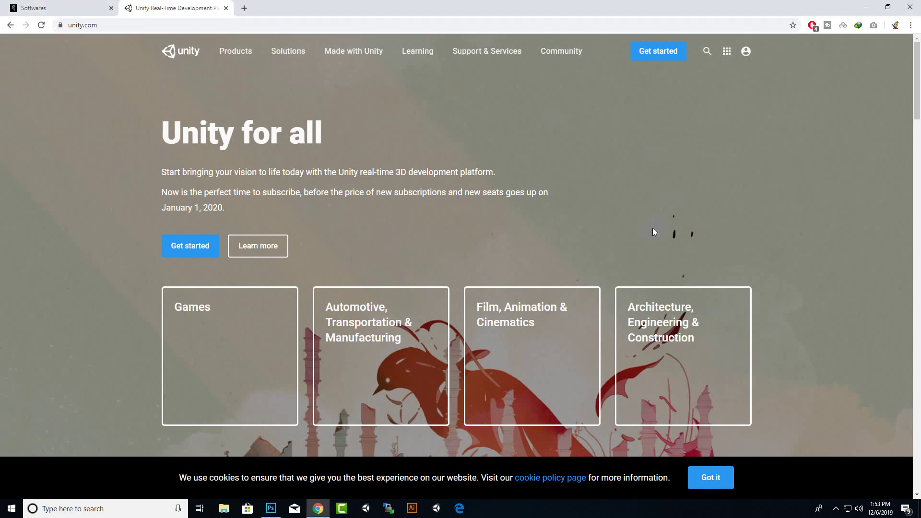
right_click(297, 6)
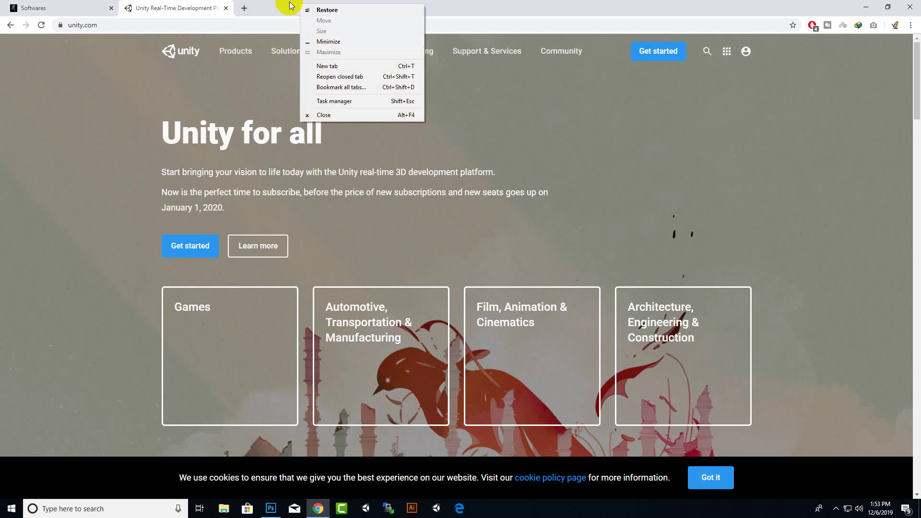
click(289, 5)
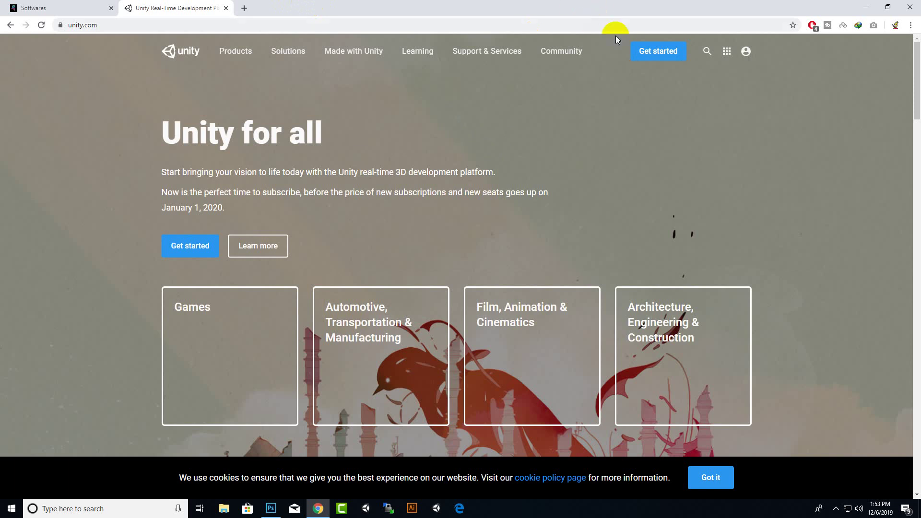
- Open the Unity Pro 5.6.4 P2 page from the Fervider softwares list and find its download section
click(95, 6)
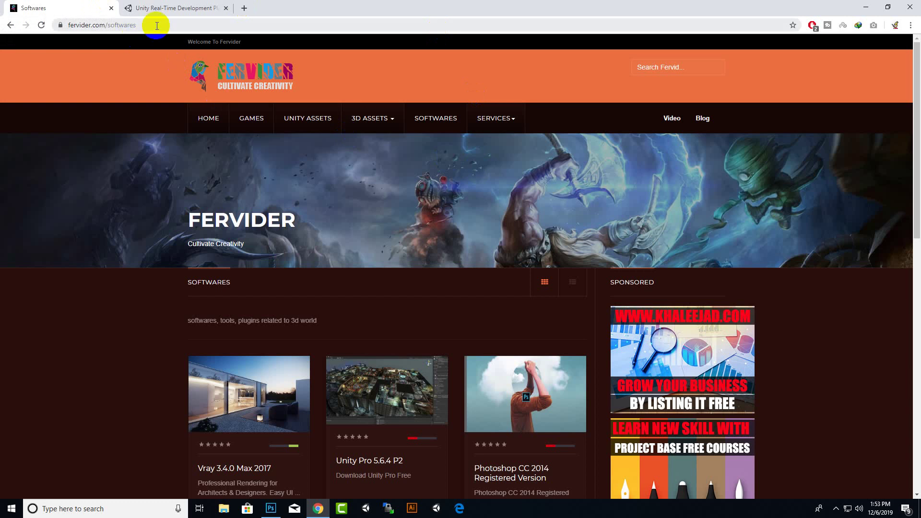
scroll(419, 240, down, 5)
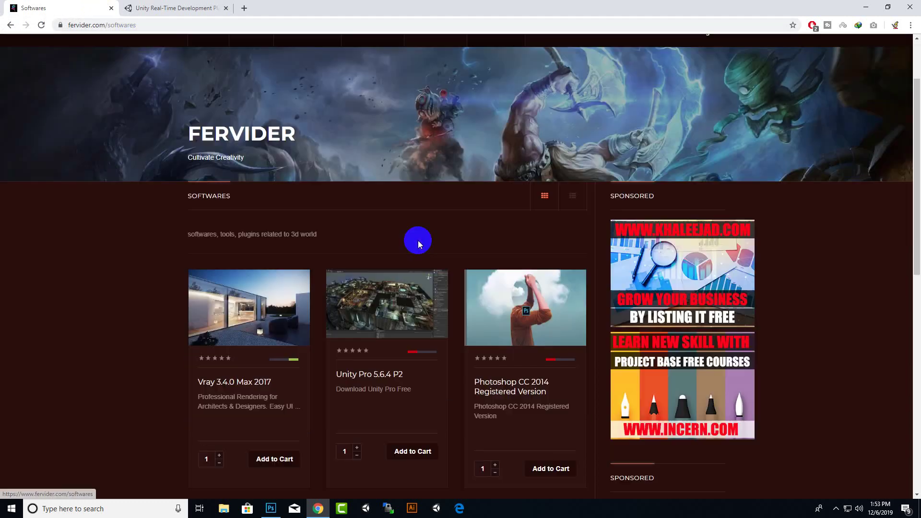
click(378, 178)
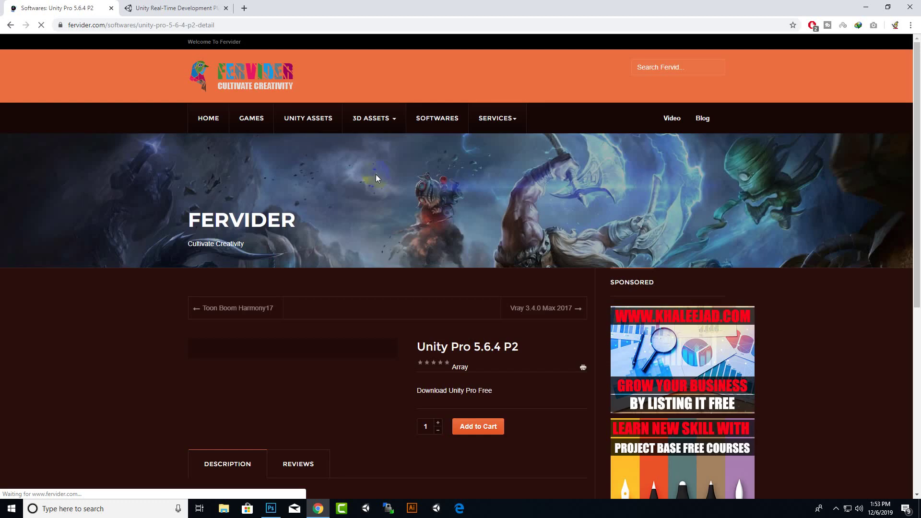
scroll(375, 171, down, 2)
scroll(376, 171, down, 2)
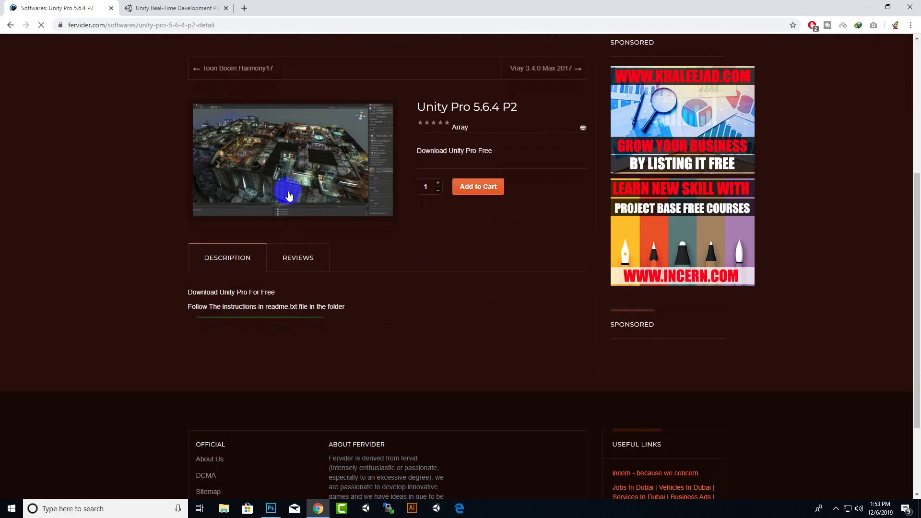
scroll(384, 283, up, 1)
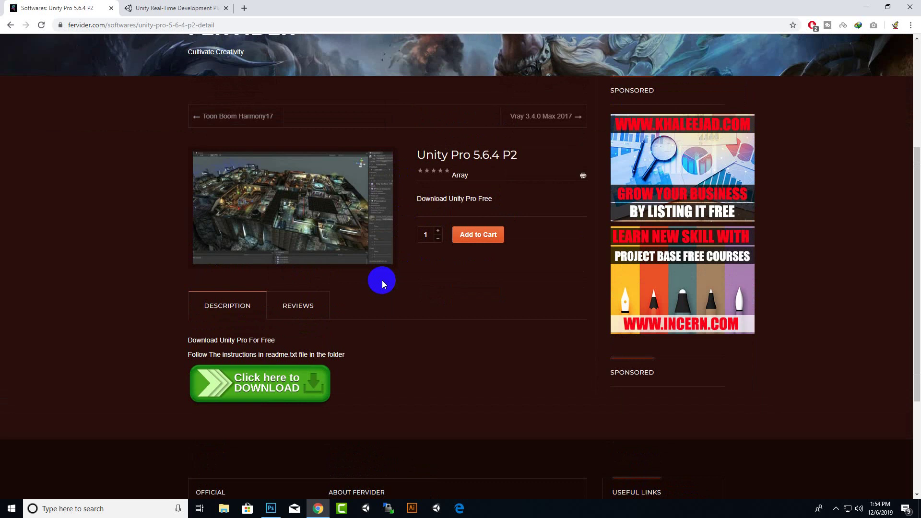
- Examine the Unity Pro 5.6.4 P2 product page, checking its version title and download instructions
drag(416, 154, 484, 160)
click(484, 157)
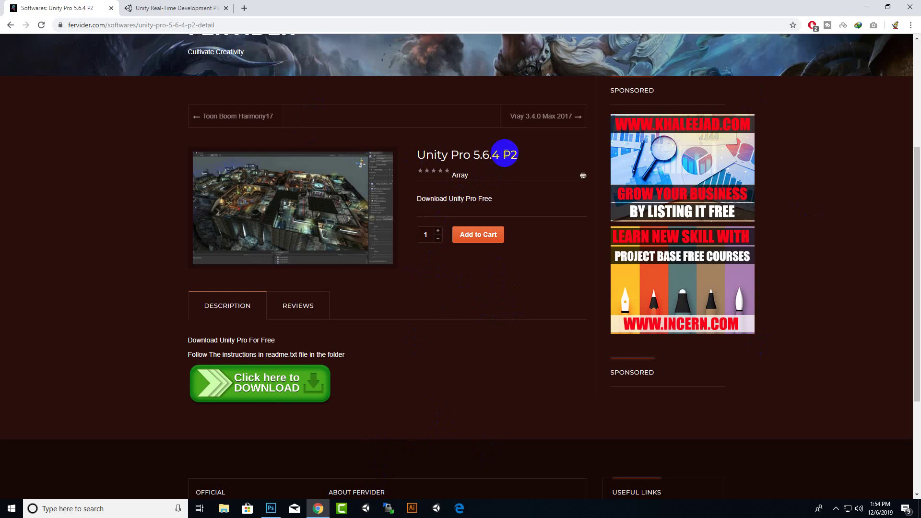
mouse_move(526, 154)
mouse_down()
mouse_move(422, 154)
mouse_move(533, 159)
mouse_up()
scroll(445, 244, down, 3)
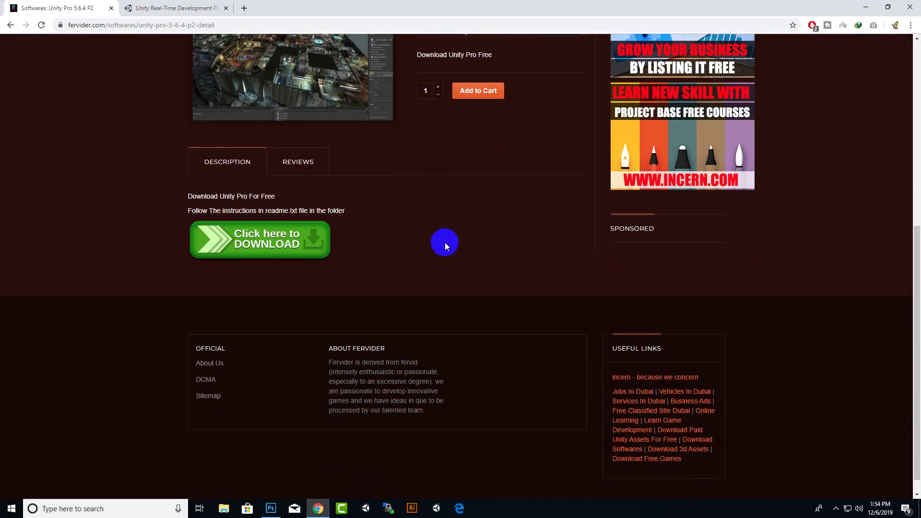
scroll(445, 243, up, 1)
scroll(444, 246, up, 6)
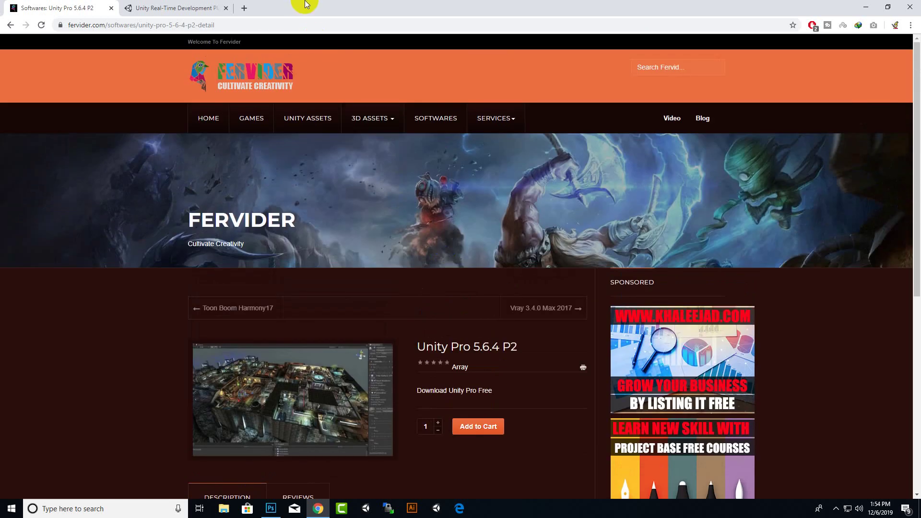
right_click(284, 4)
click(286, 4)
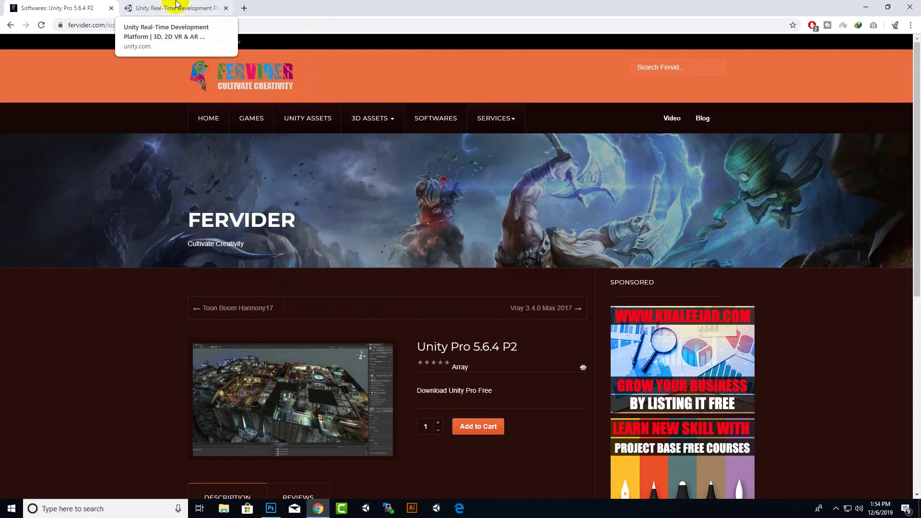
scroll(421, 273, down, 3)
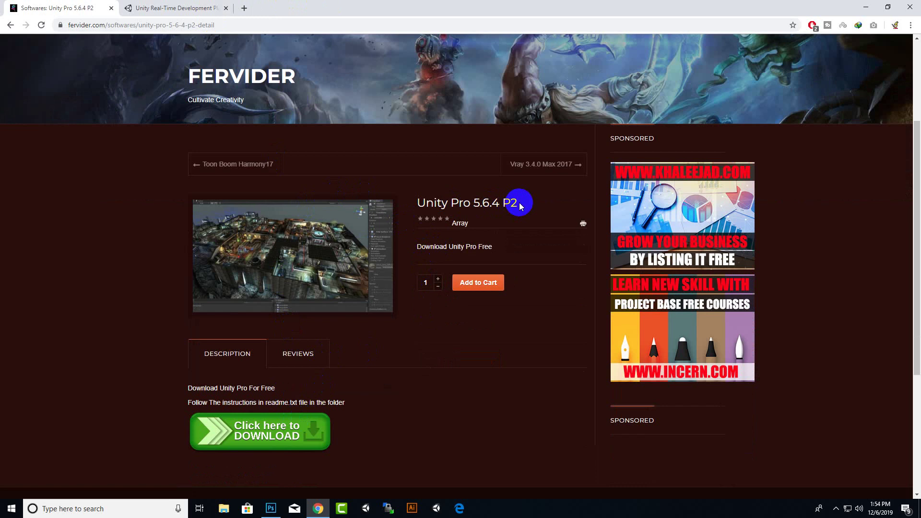
double_click(459, 204)
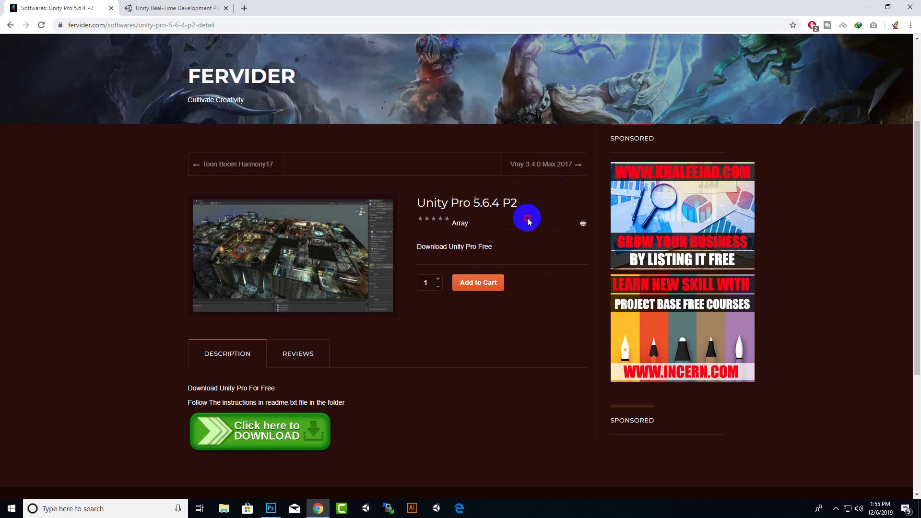
- Visit getintopc.com in a new tab as another download source, and close the tab and the browser
click(244, 8)
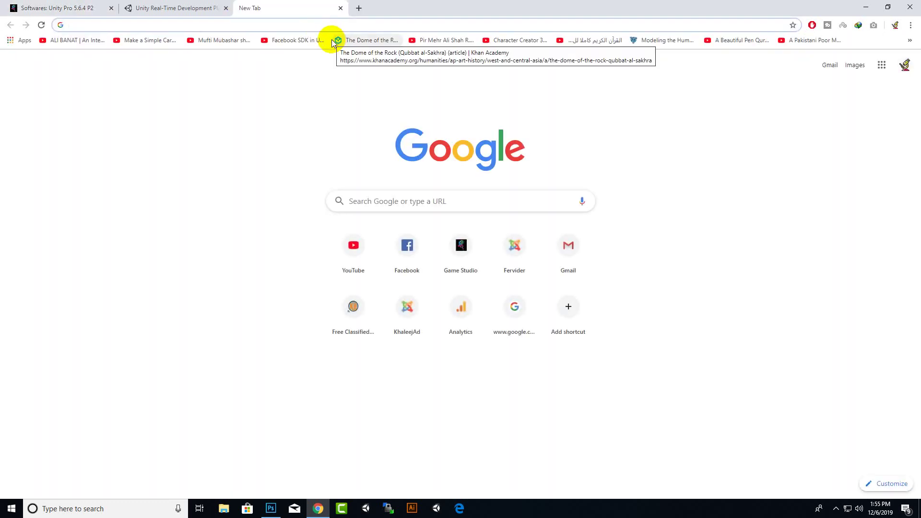
text(getintopc.com)
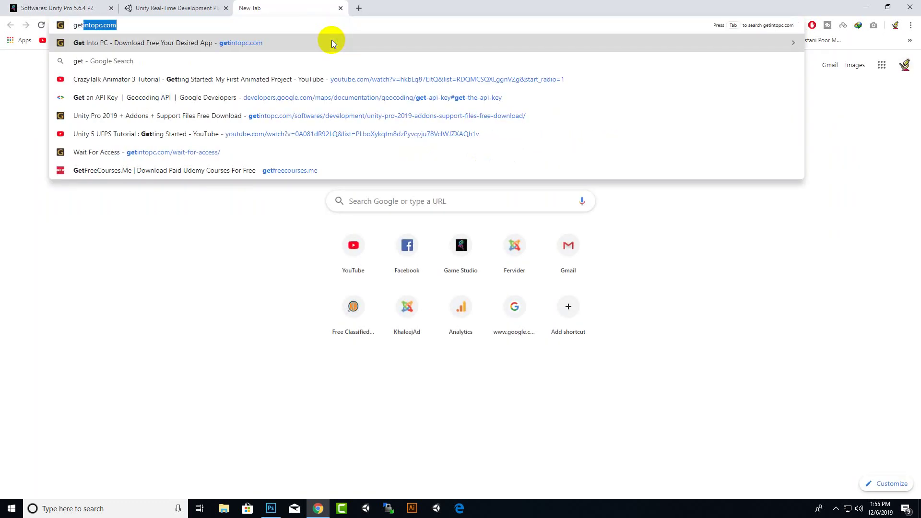
key(Return)
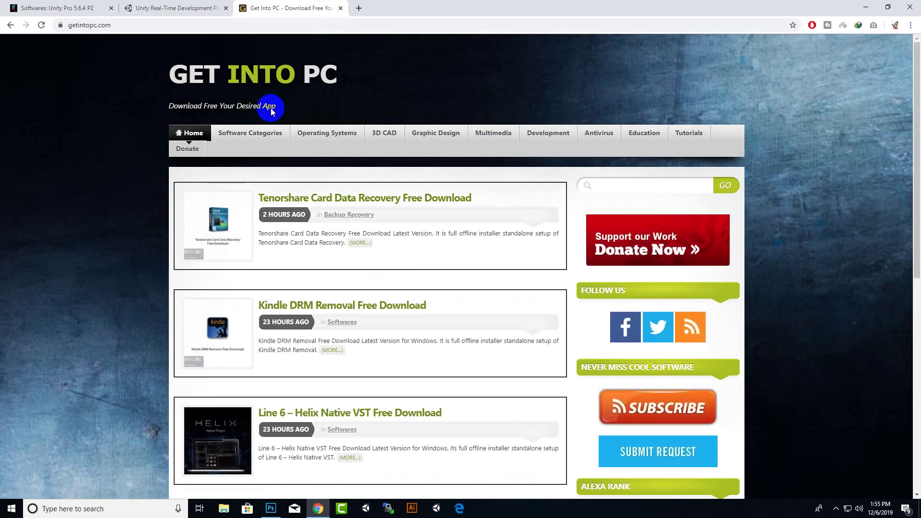
click(342, 9)
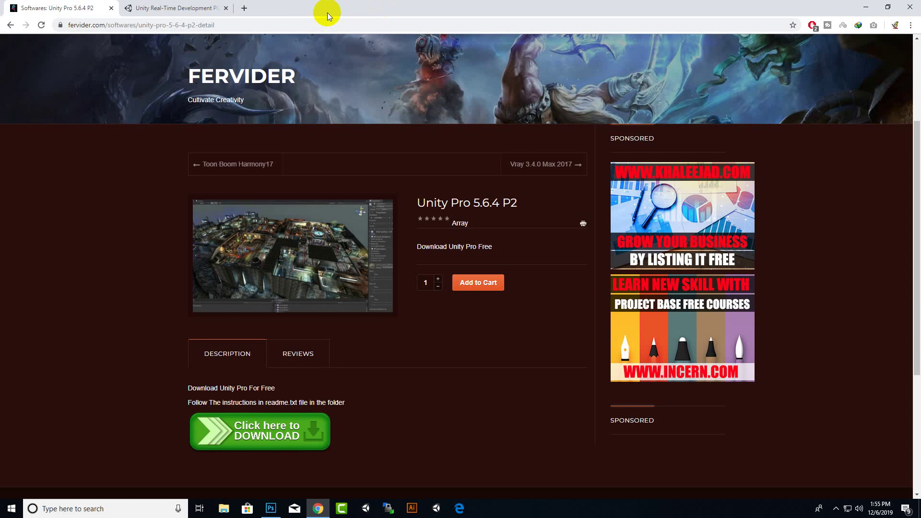
click(555, 214)
click(910, 7)
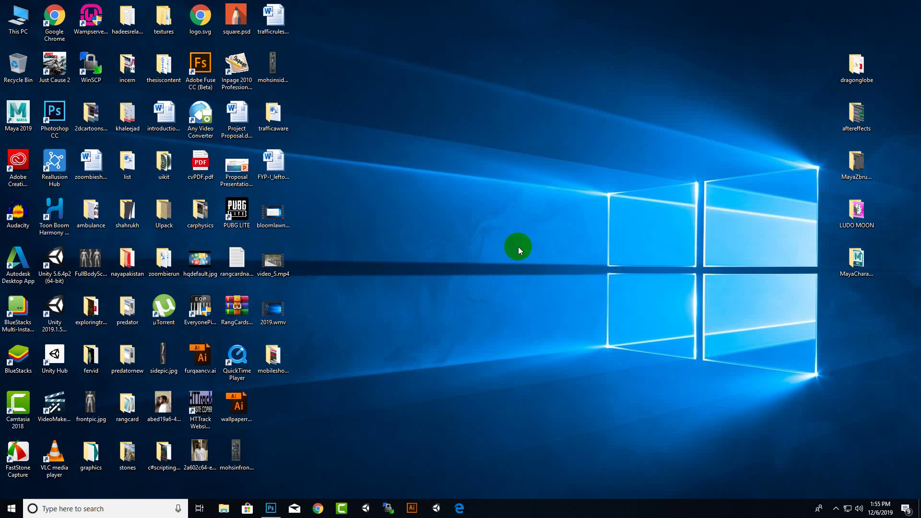
- Switch to Unity 5.6.4p2 and create a new 3D project named Shoot At Sight in the Documents folder
click(444, 482)
click(496, 370)
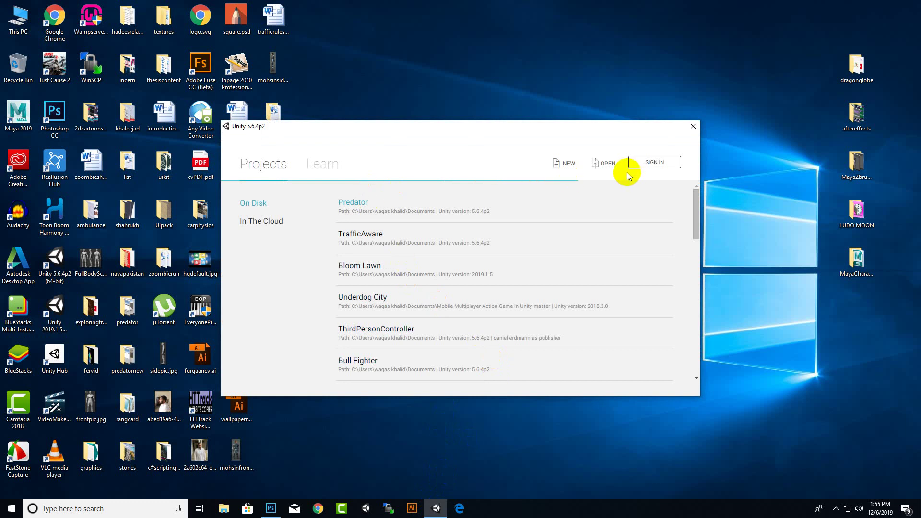
click(568, 166)
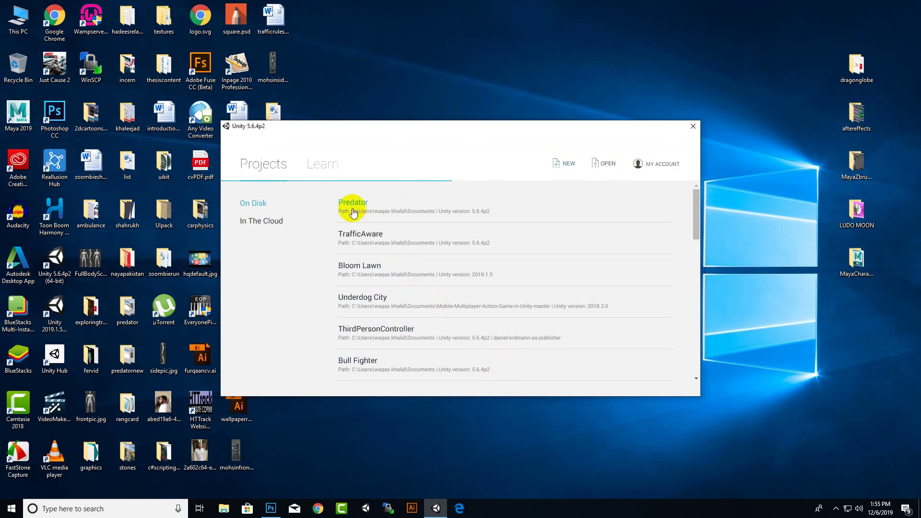
click(407, 231)
drag(407, 232, 277, 231)
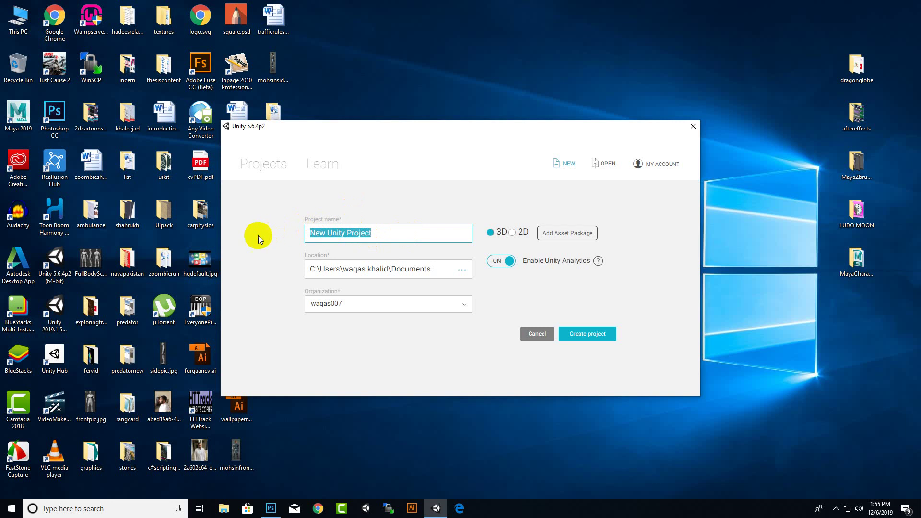
text(Sh)
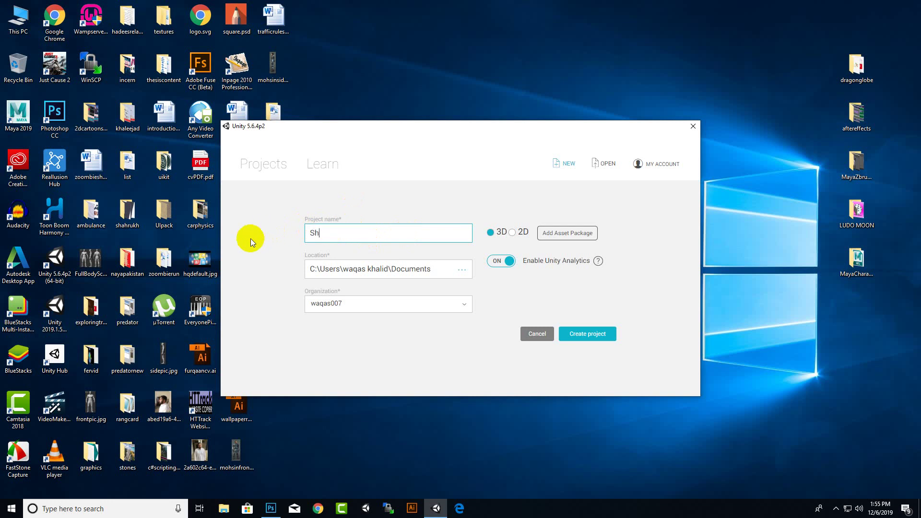
text(oot At Sight)
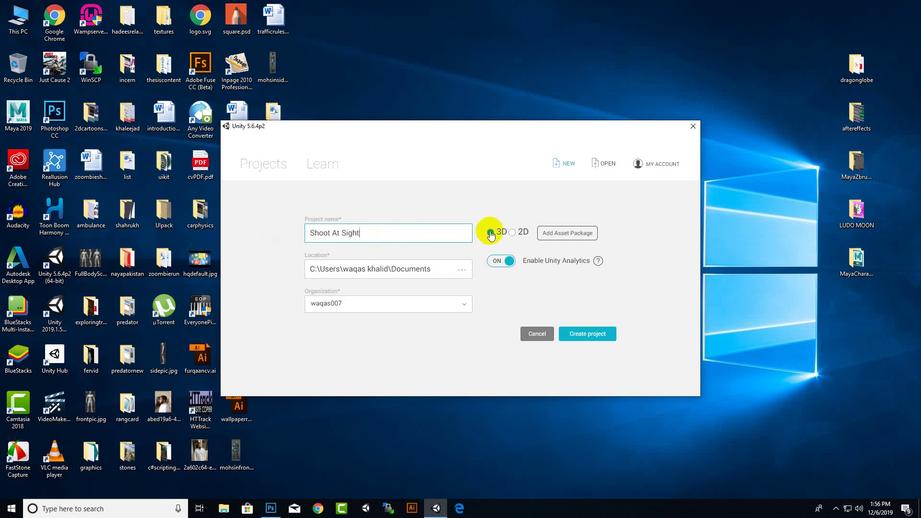
click(581, 336)
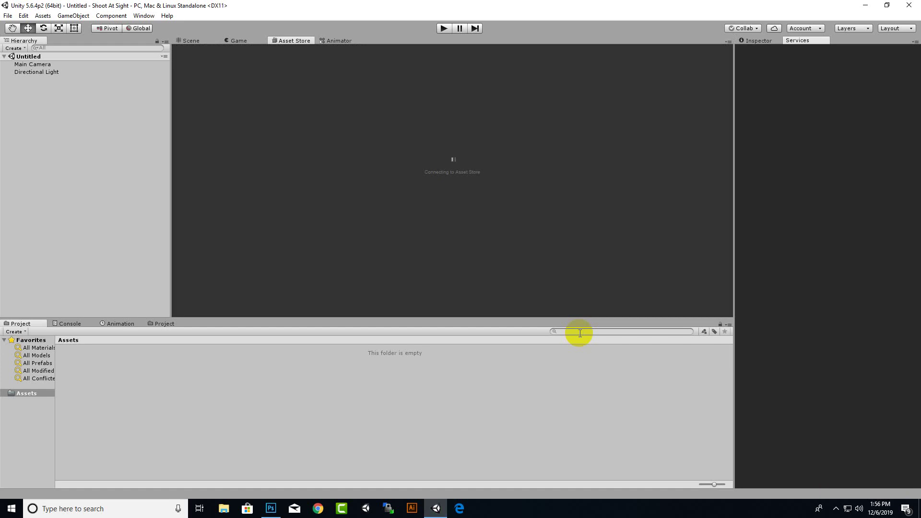
- Show the Scene view and switch the project's build platform to Android in the Build Settings
click(189, 41)
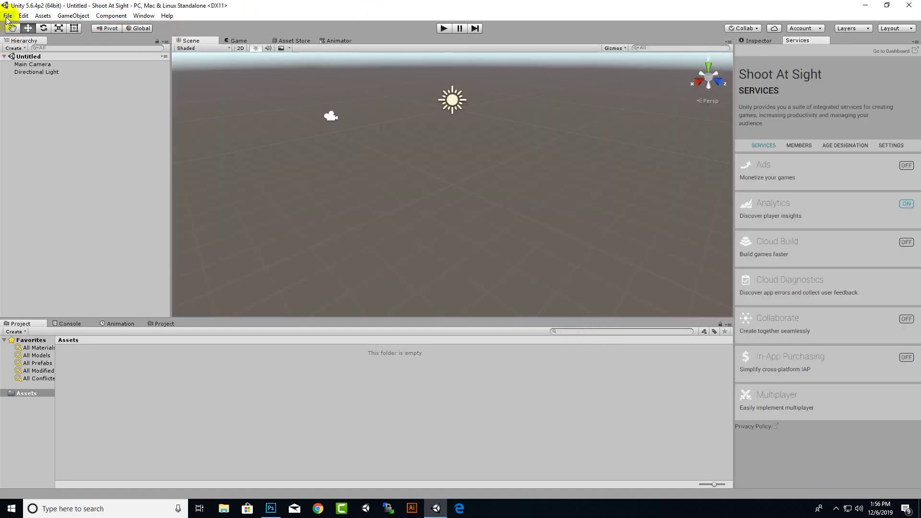
click(7, 16)
click(33, 110)
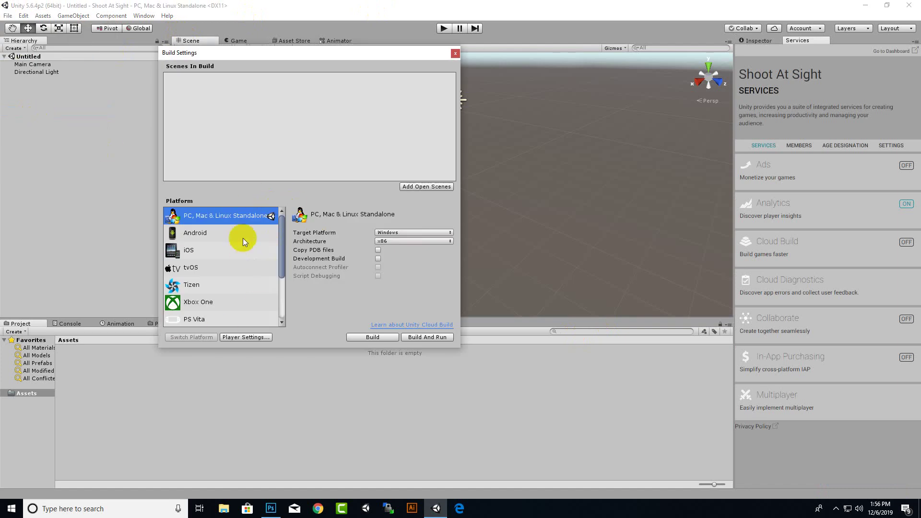
click(203, 236)
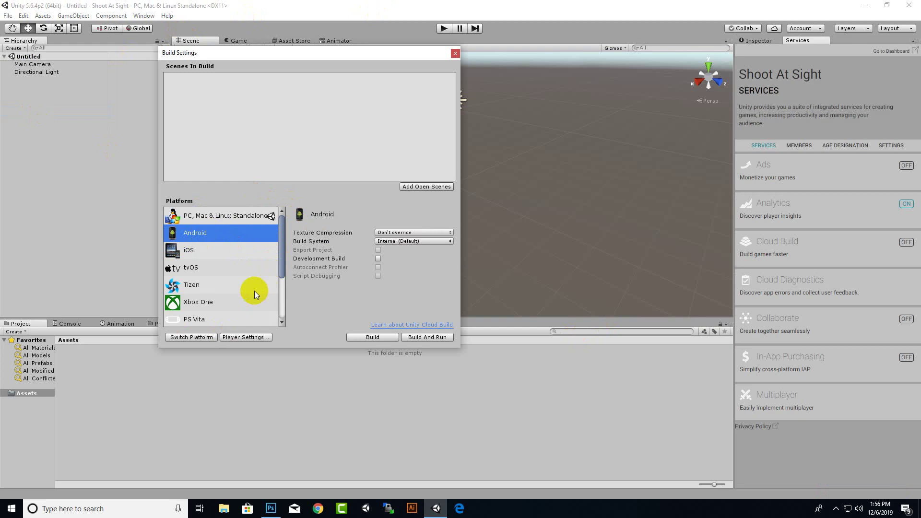
click(190, 337)
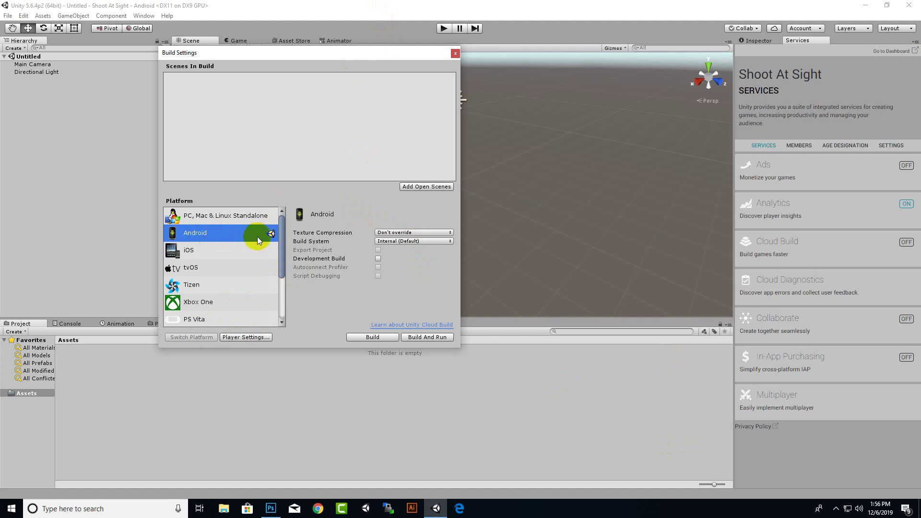
drag(378, 55, 413, 74)
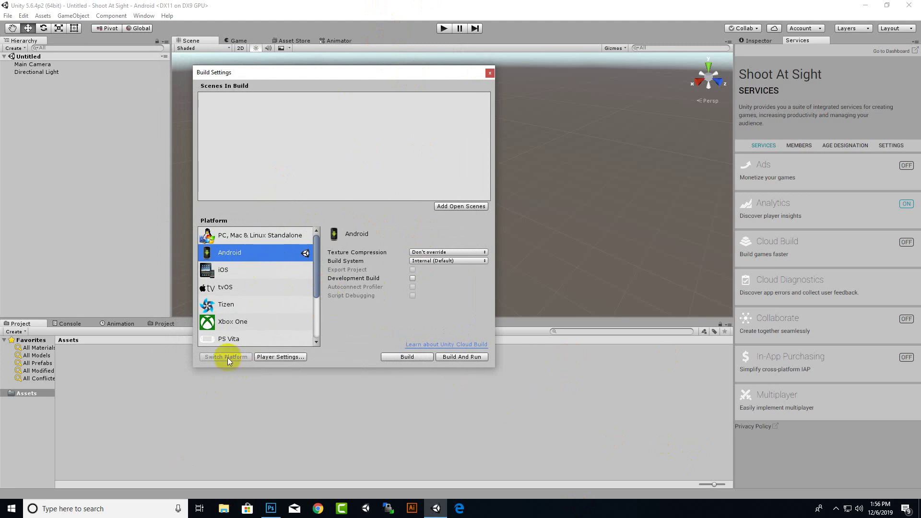
click(489, 73)
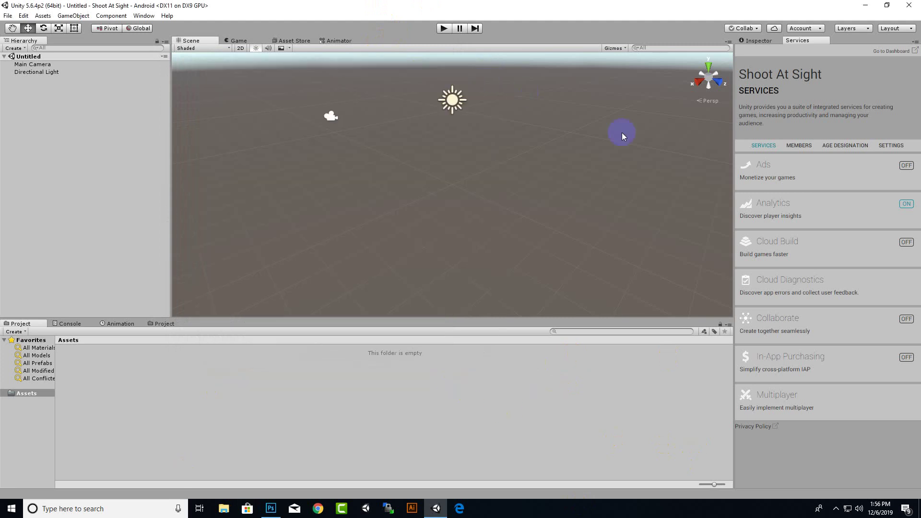
- Arrange the workspace with the Inspector and Game view showing and the viewing area slightly taller
click(762, 41)
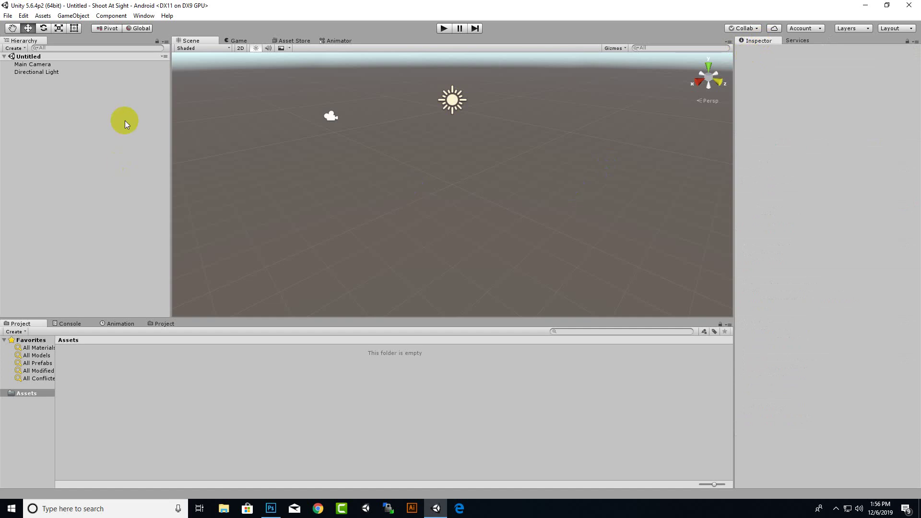
drag(341, 317, 384, 320)
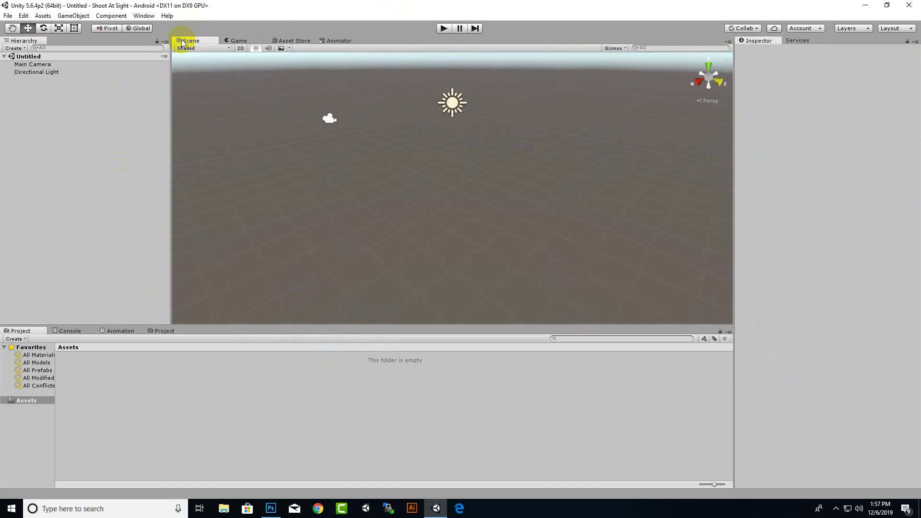
click(240, 41)
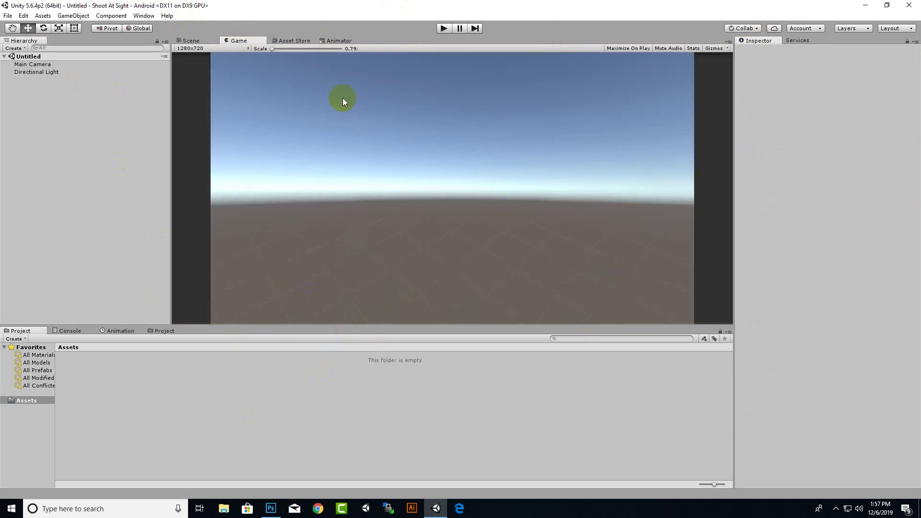
- View the Asset Store with its search box and the Animator, and return to the Scene view
click(294, 41)
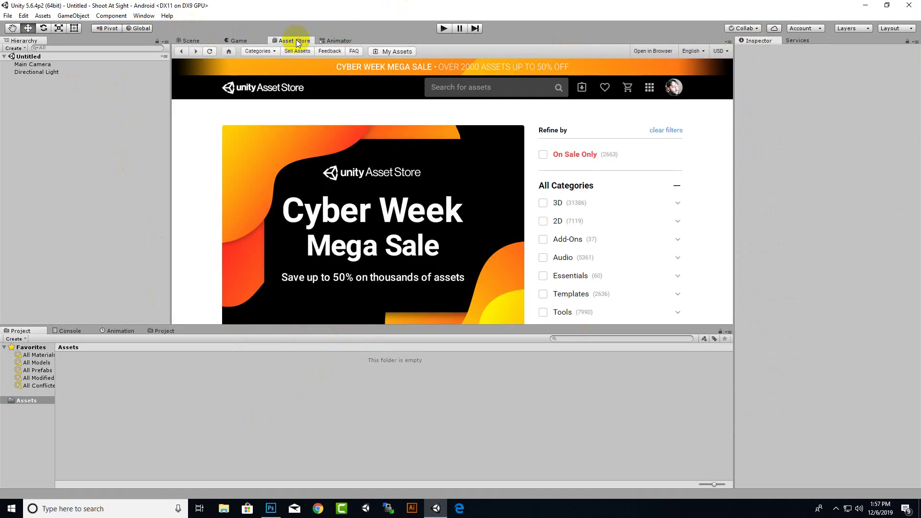
click(451, 88)
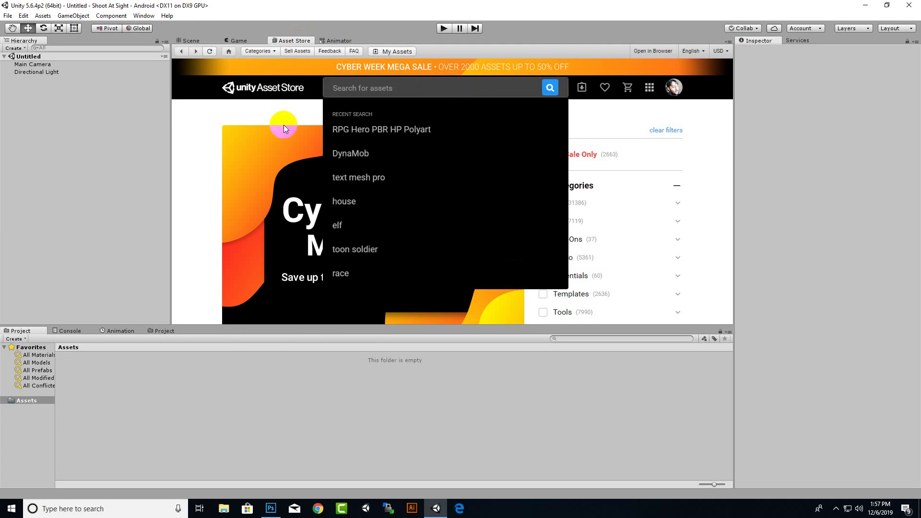
click(267, 114)
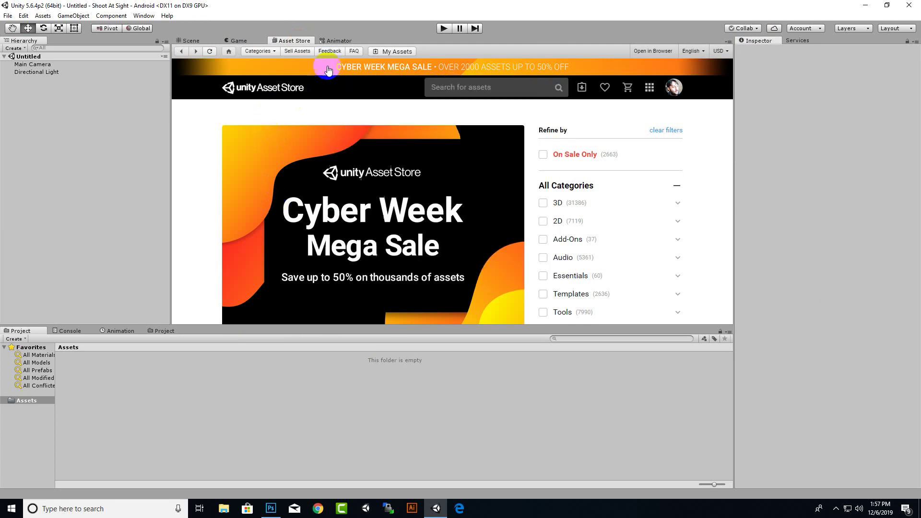
click(339, 42)
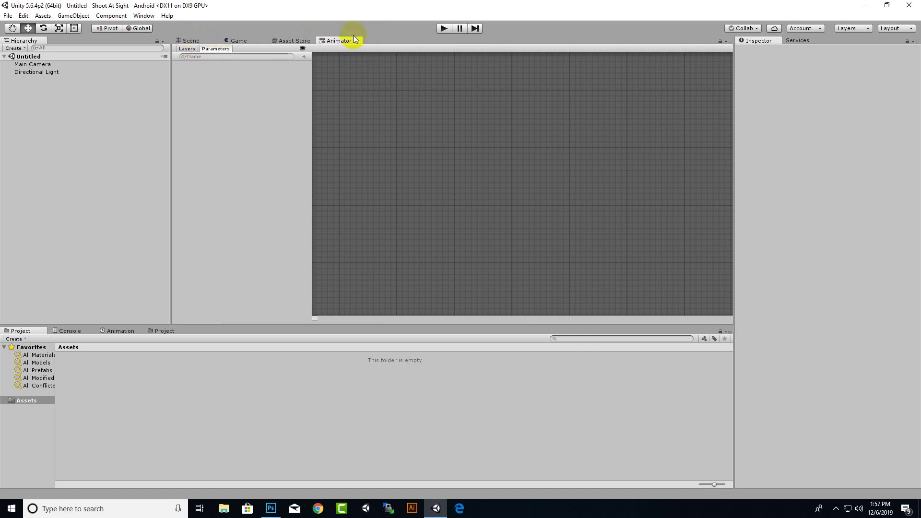
click(188, 40)
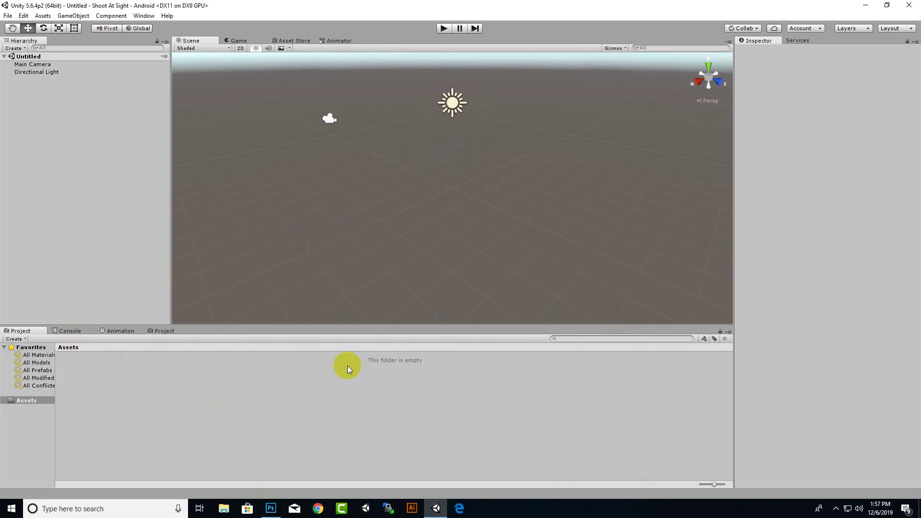
- Create a folder named audios in the project's Assets folder
right_click(330, 391)
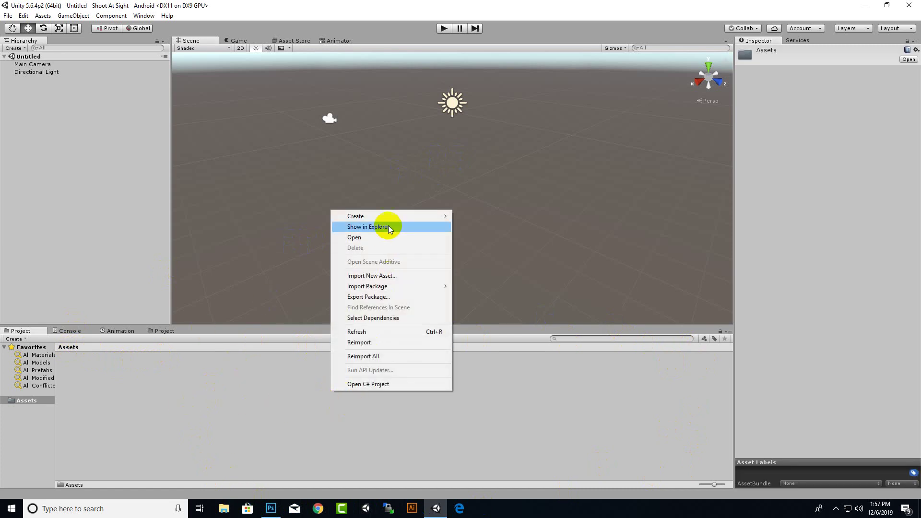
mouse_move(388, 218)
click(485, 216)
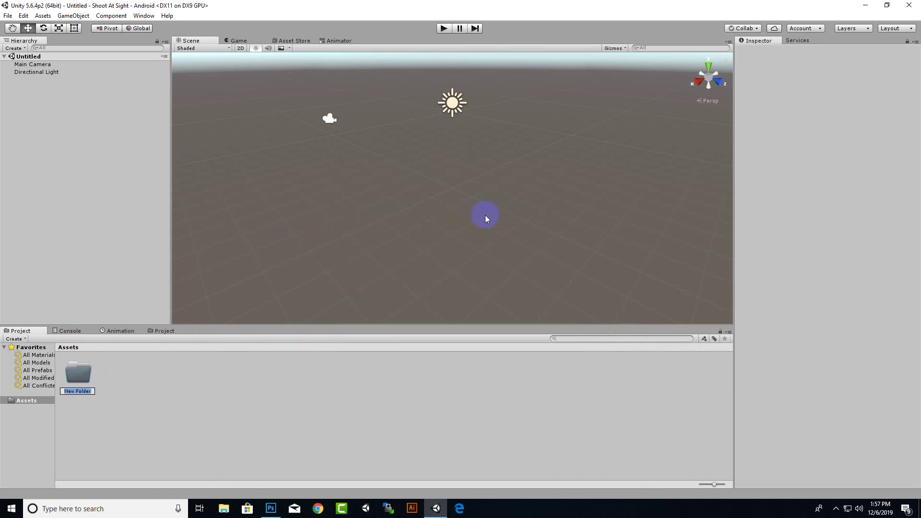
text(audion)
key(BackSpace)
text(s)
key(Return)
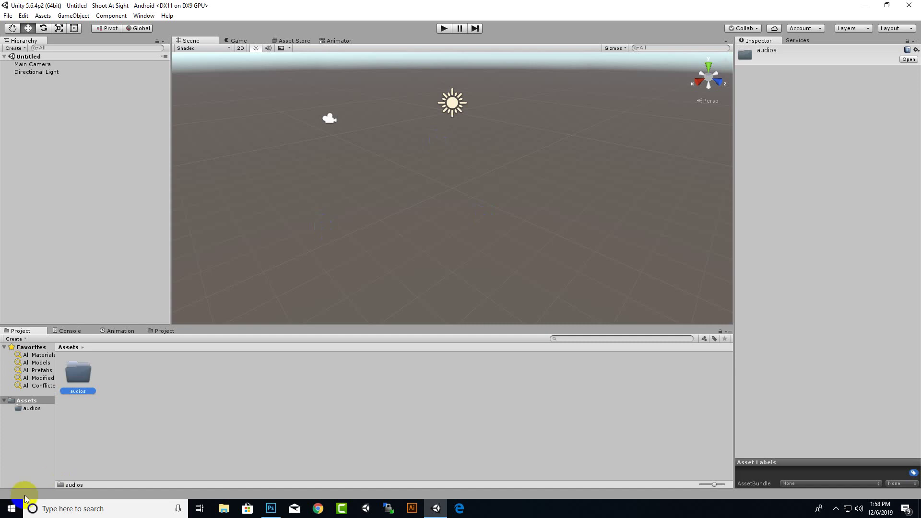
- Create a folder named scripts alongside the audios folder in Assets
right_click(212, 392)
mouse_move(273, 243)
click(375, 241)
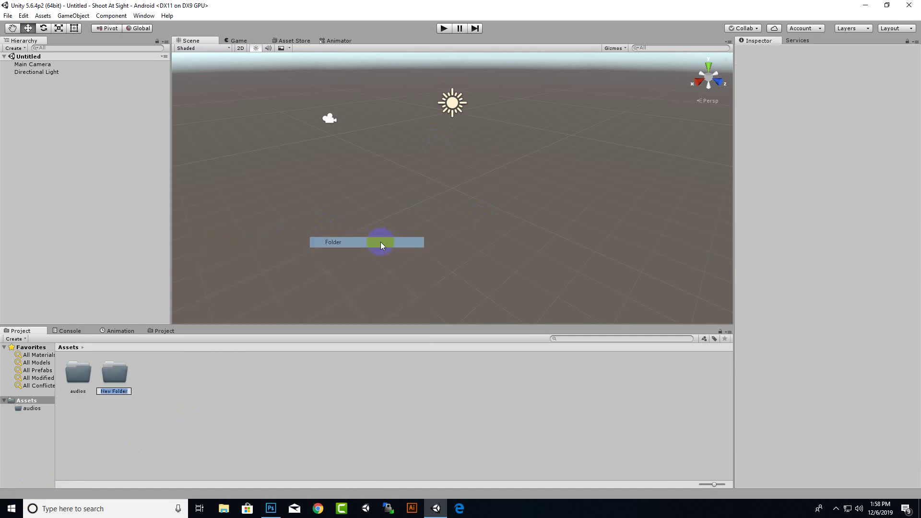
text(s)
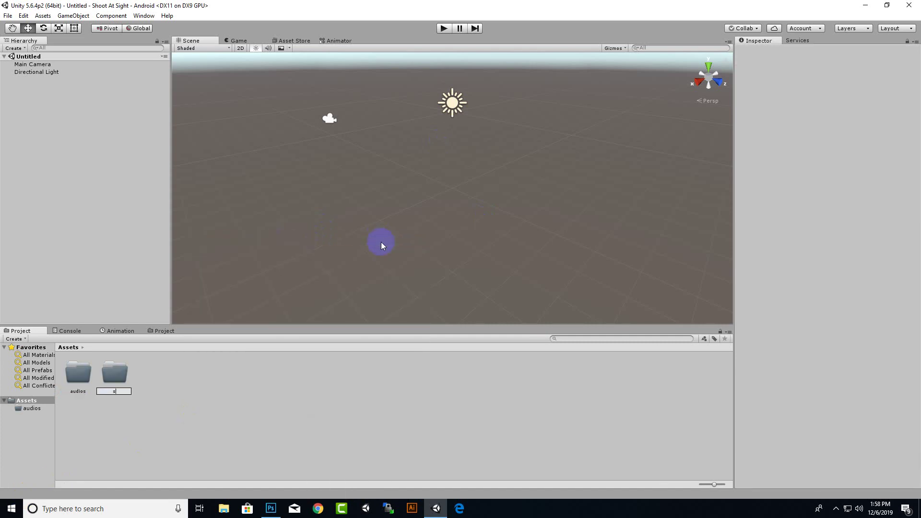
text( cript)
text(s)
key(Return)
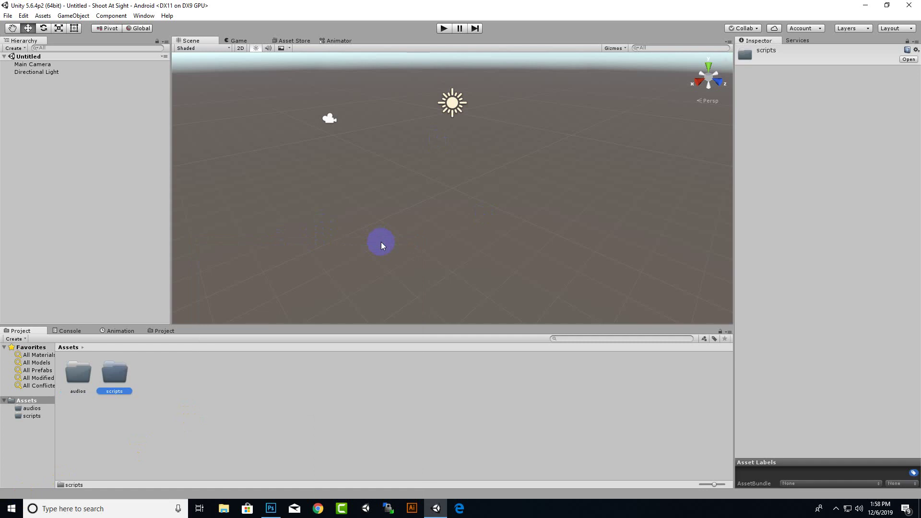
- Create a folder named scenes in the project's Assets folder
right_click(228, 371)
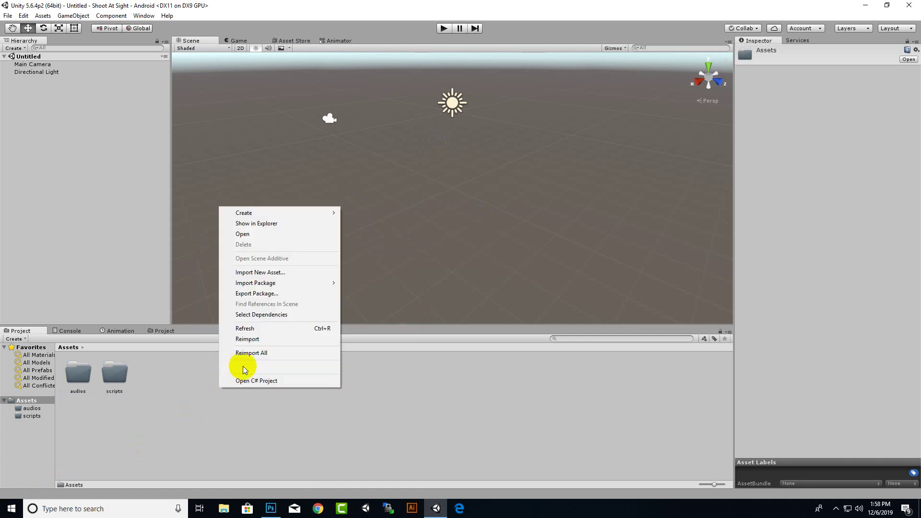
mouse_move(303, 212)
click(400, 215)
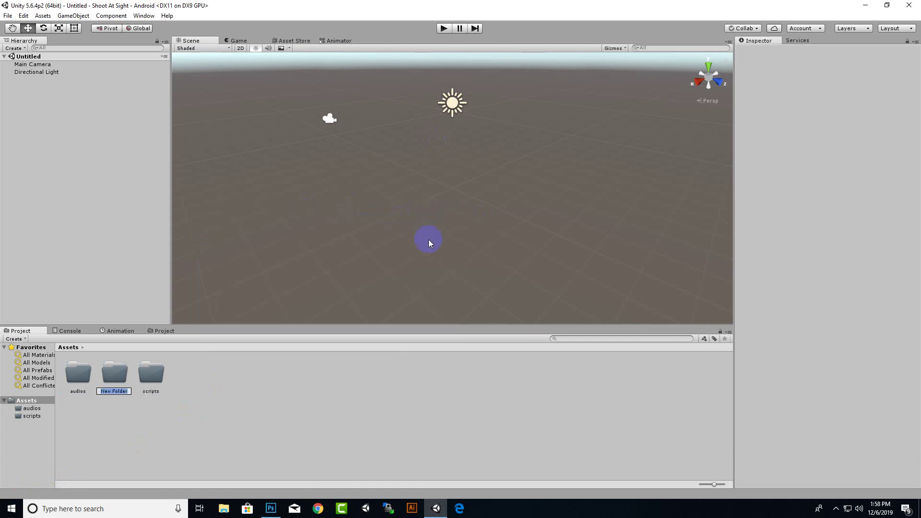
text(scenes)
key(Return)
- Add a folder named textures to the project's Assets folder
right_click(294, 428)
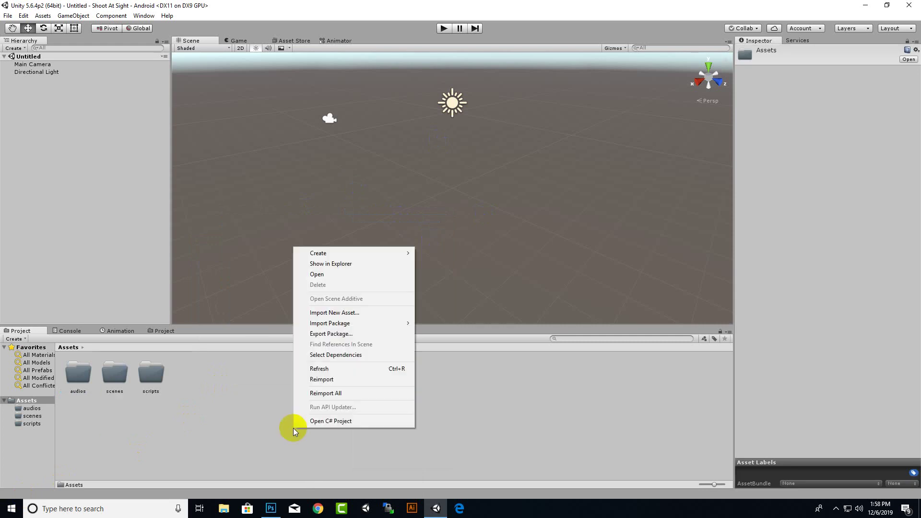
mouse_move(379, 254)
click(468, 253)
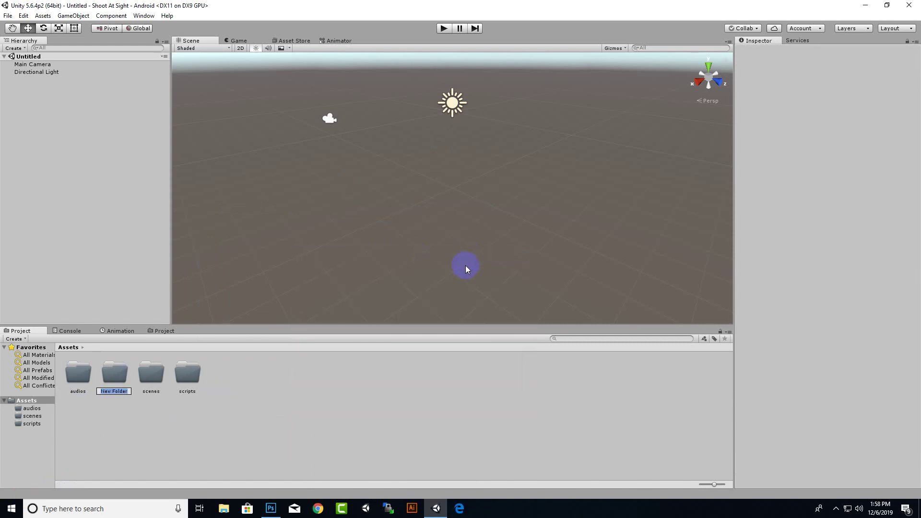
text(textures)
key(Return)
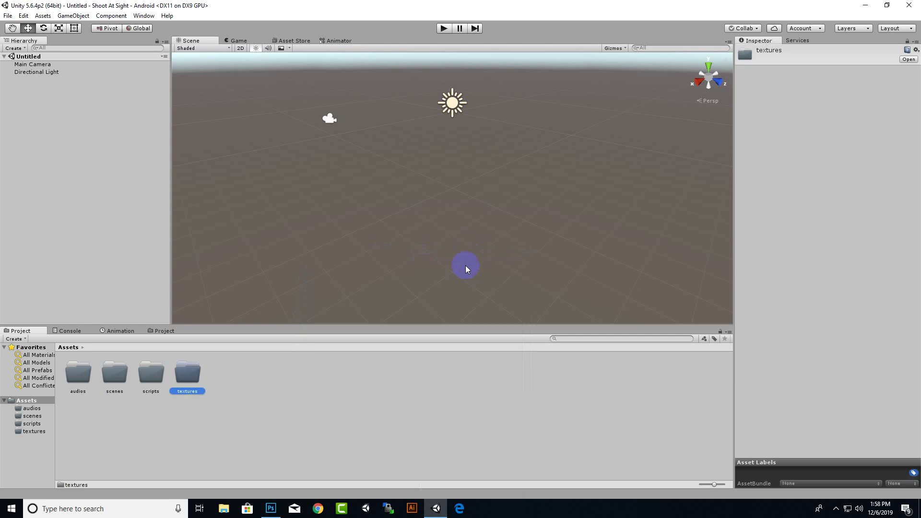
- Add a folder named sprites to the project's Assets folder and leave no folder selected
right_click(283, 422)
mouse_move(393, 248)
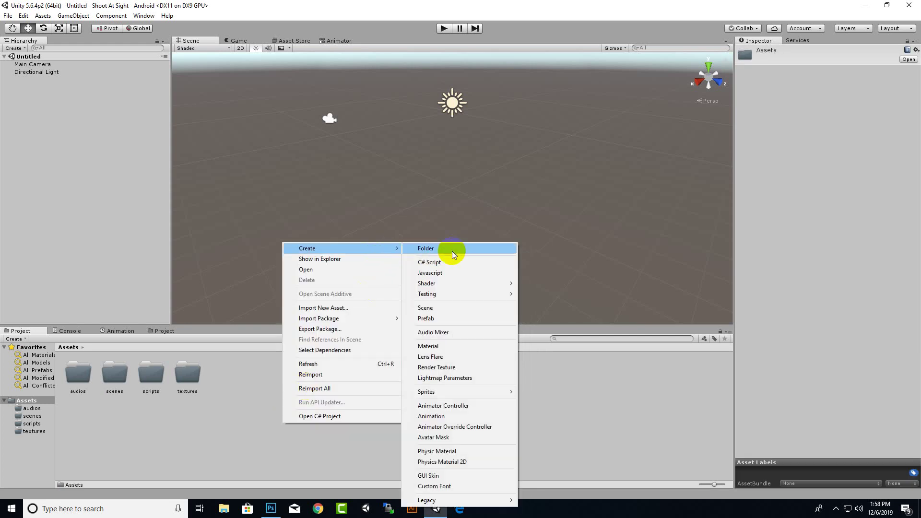
click(468, 252)
text(sp)
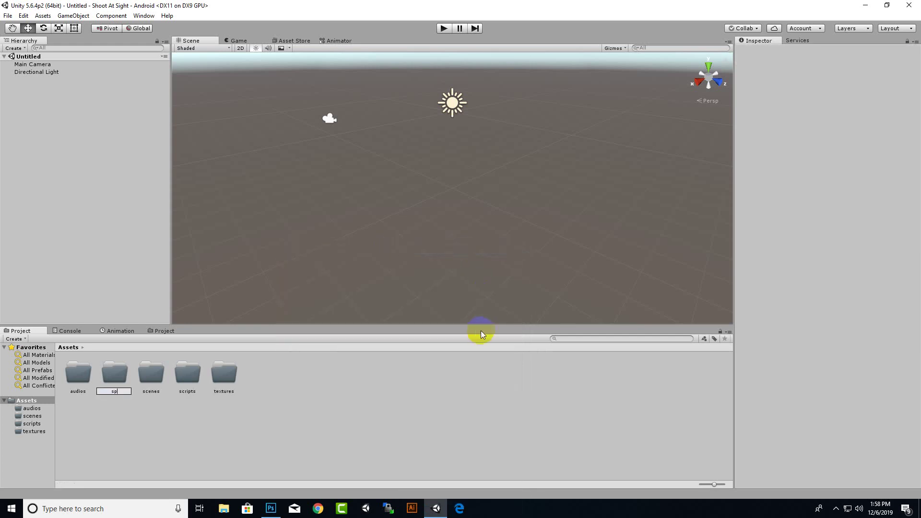
text(rites)
key(Return)
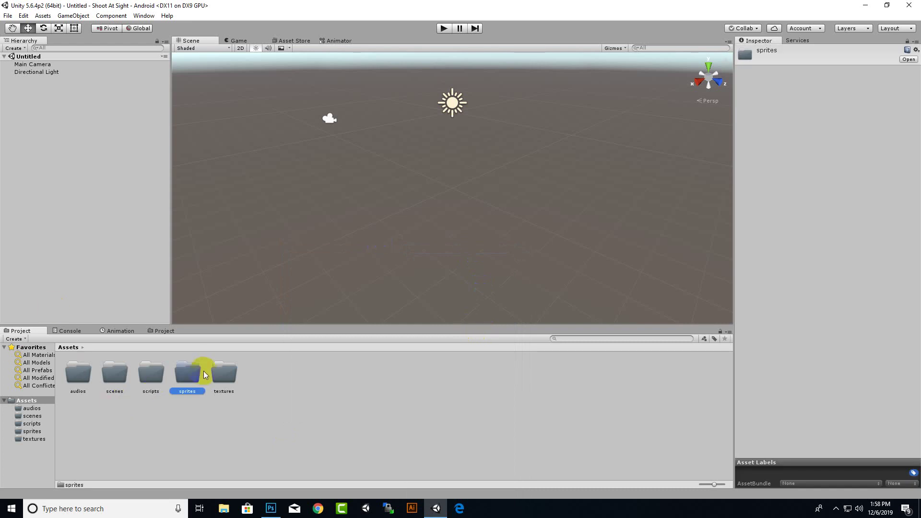
click(223, 374)
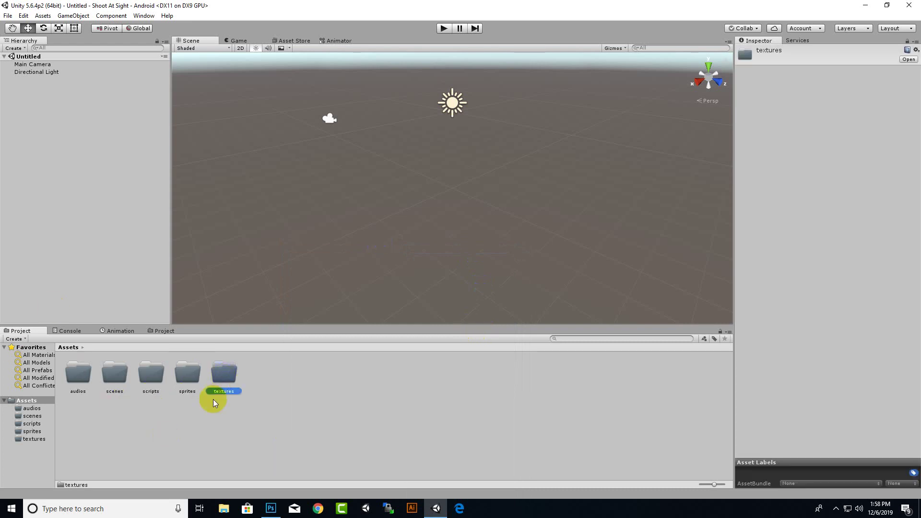
click(335, 362)
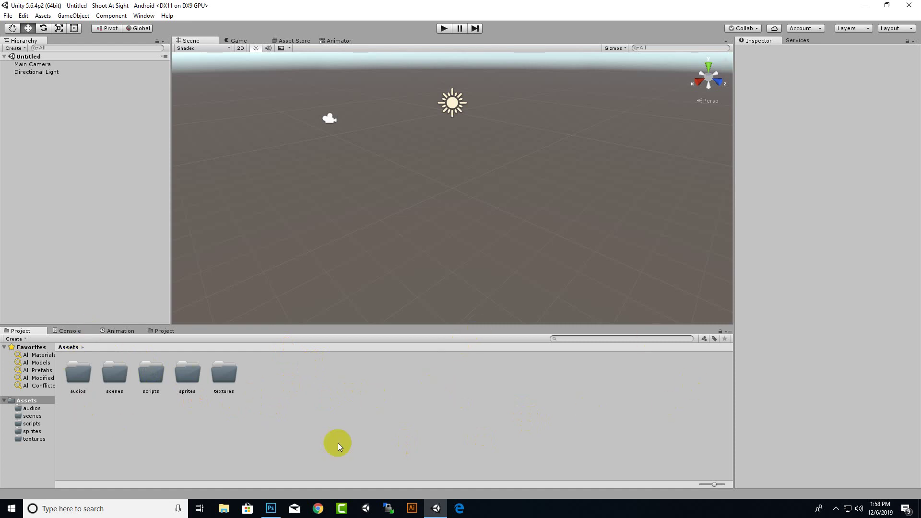
- Switch to File Explorer and open the Shoot At Sight project folder in Documents to view its contents
click(224, 508)
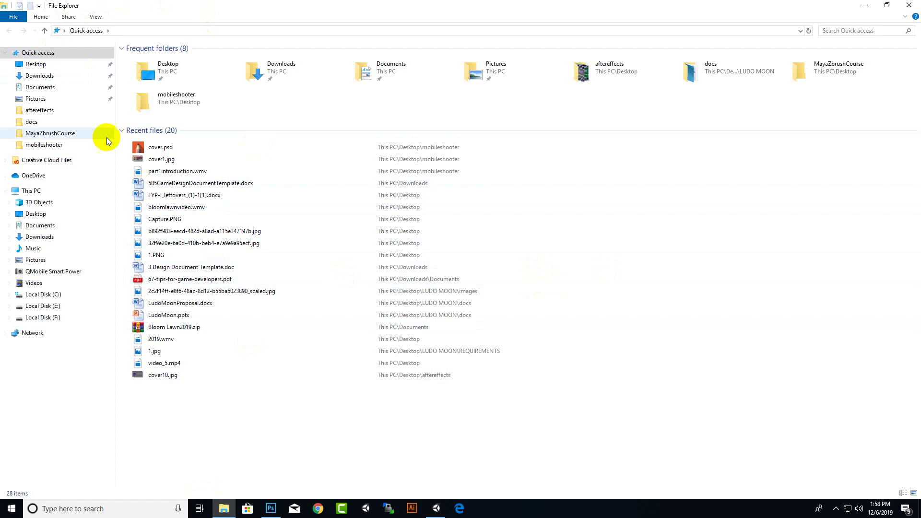
click(40, 87)
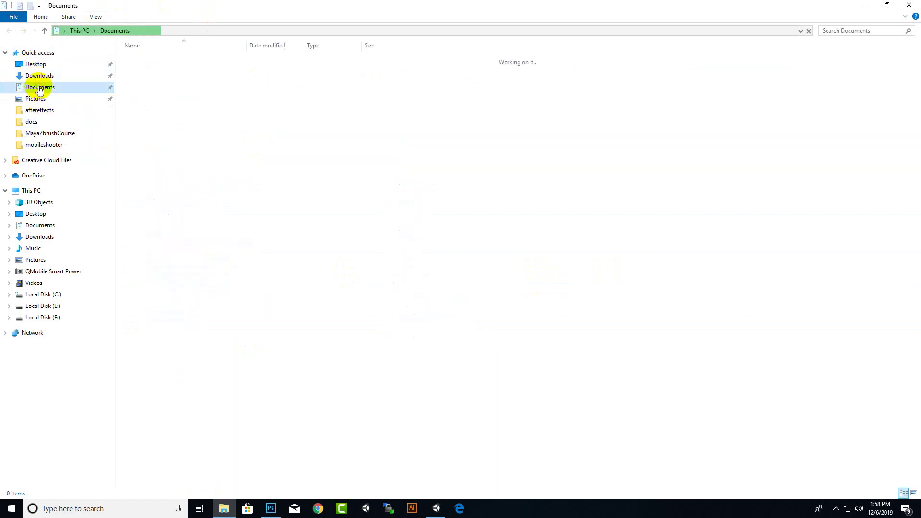
scroll(421, 272, down, 7)
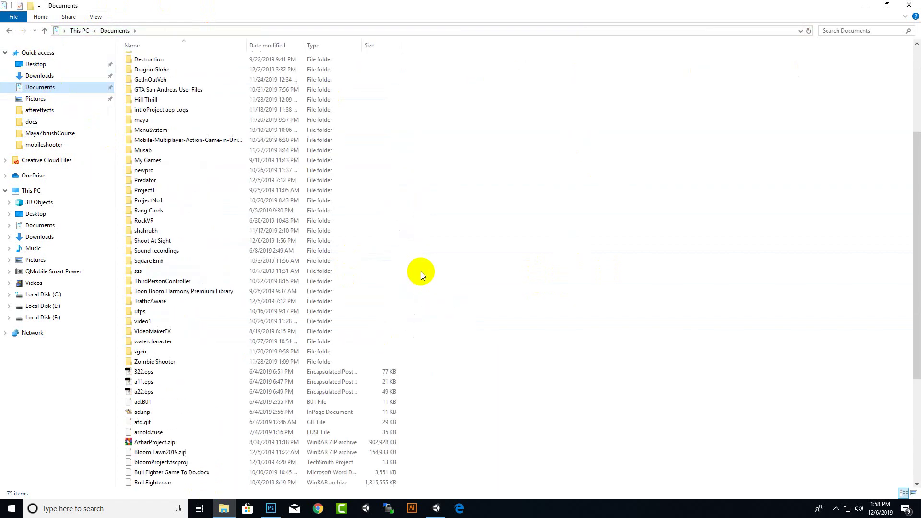
scroll(421, 271, down, 1)
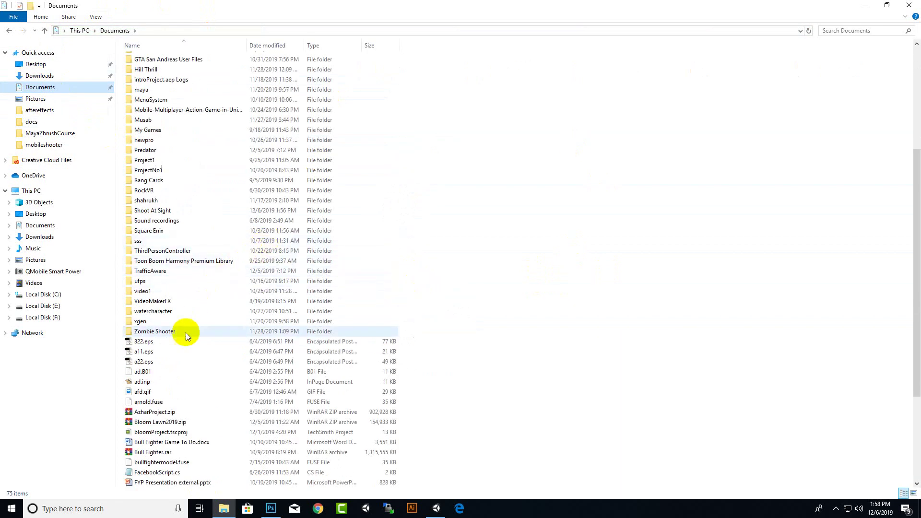
scroll(165, 195, up, 3)
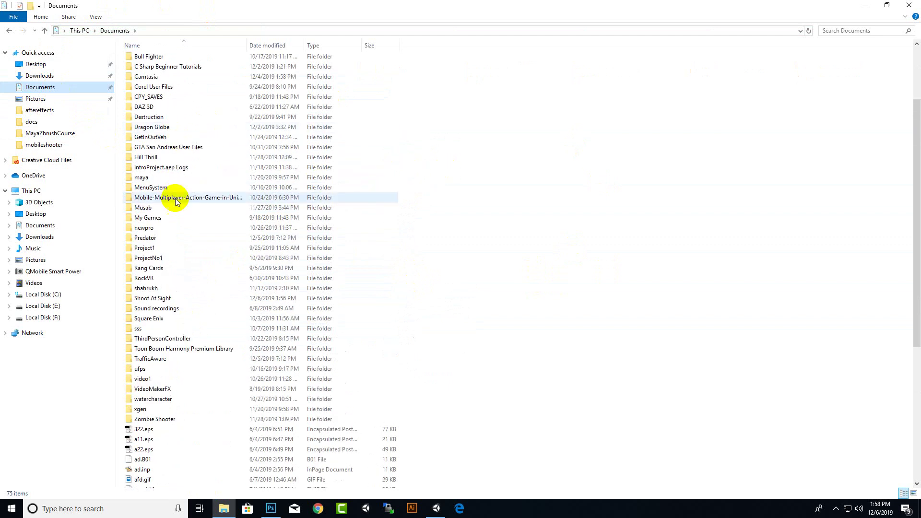
click(156, 299)
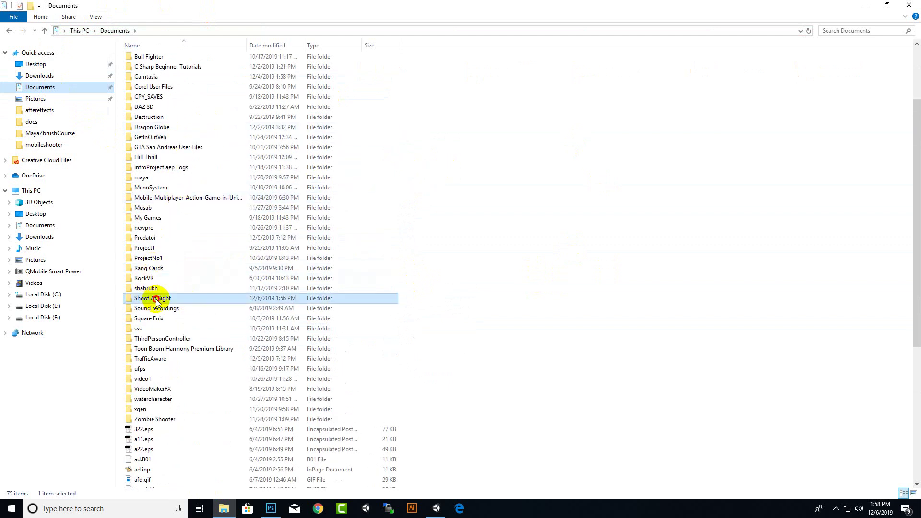
double_click(182, 299)
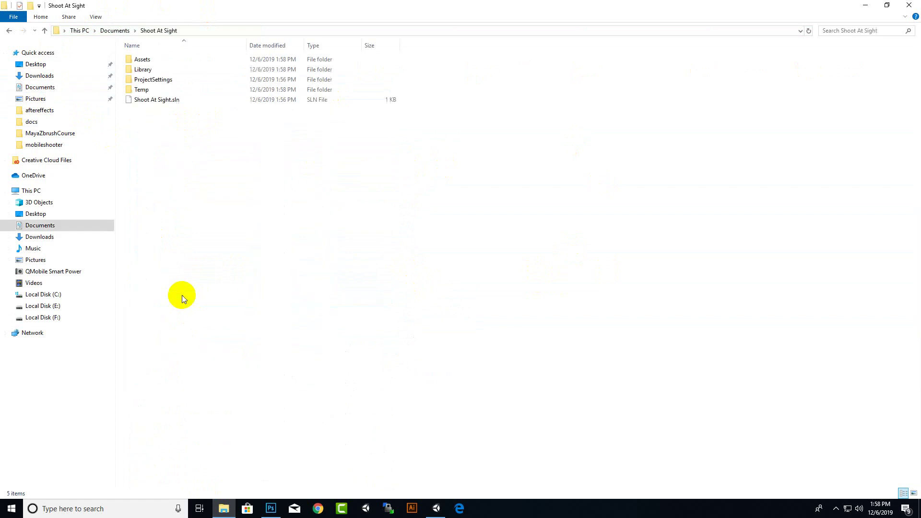
drag(431, 278, 341, 204)
drag(280, 199, 191, 199)
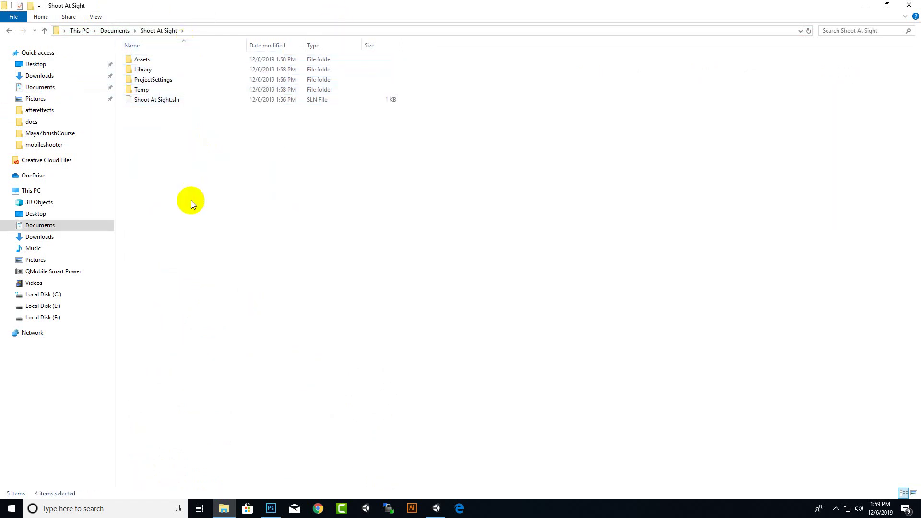
- Open the project's Assets folder on disk and compare its subfolders with those in the Unity project
double_click(143, 60)
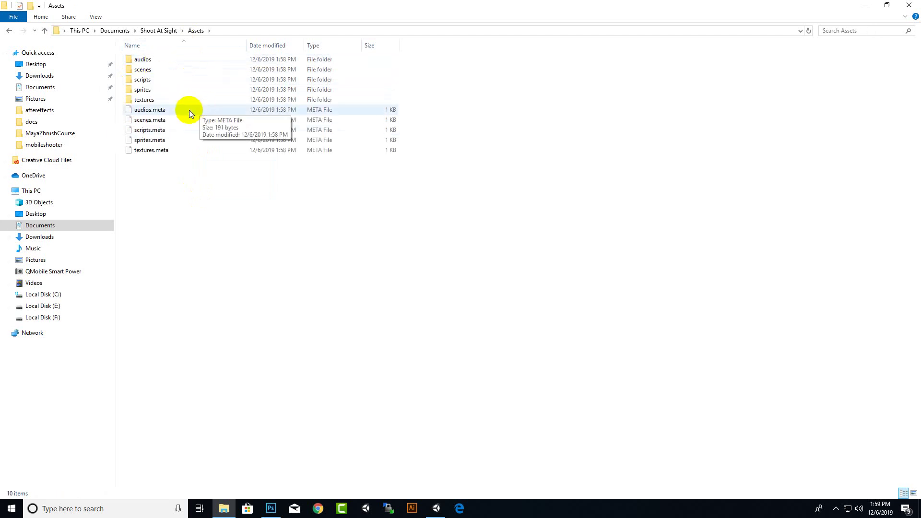
drag(235, 296, 192, 14)
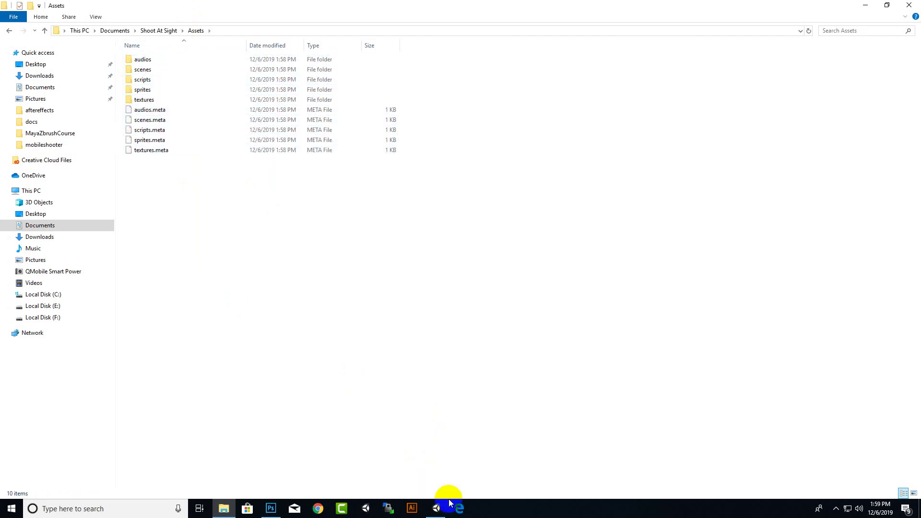
click(436, 508)
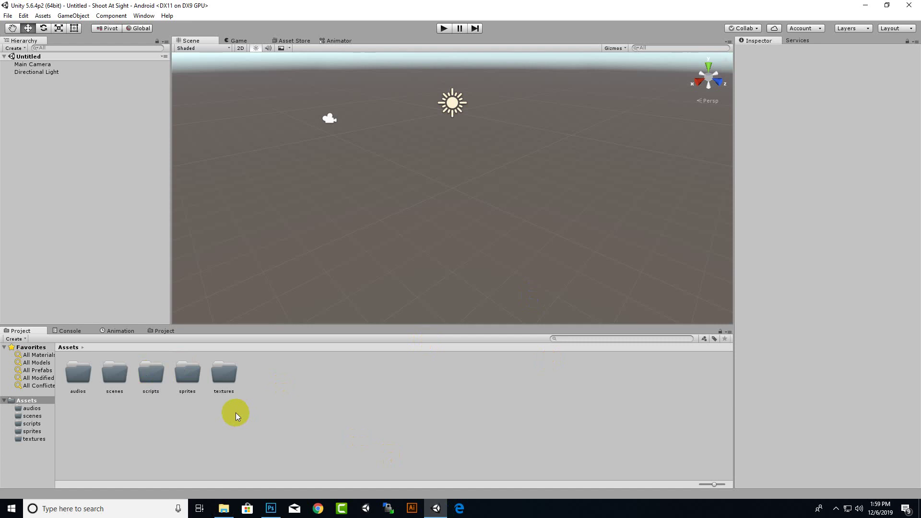
click(224, 509)
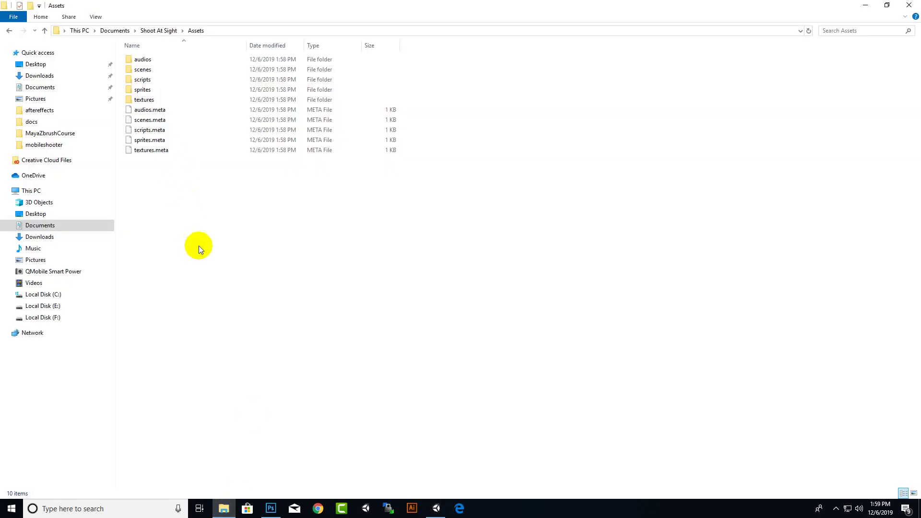
click(143, 60)
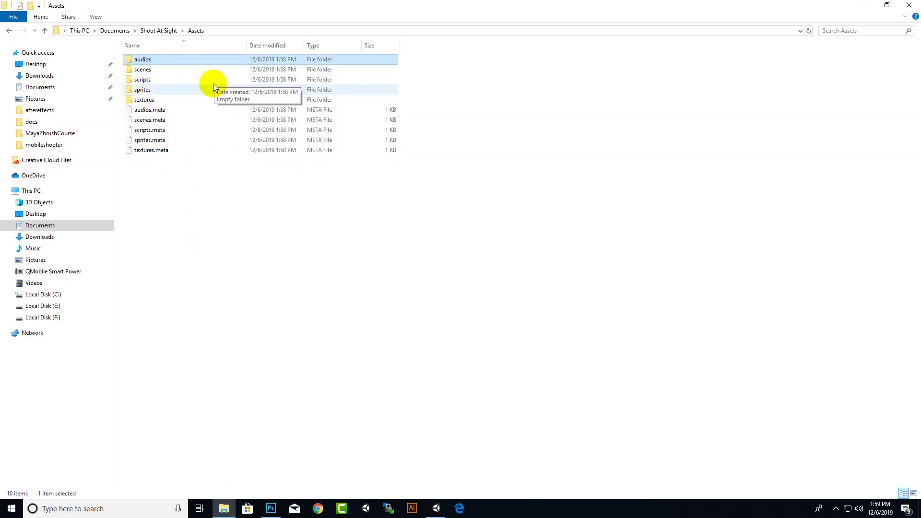
click(220, 288)
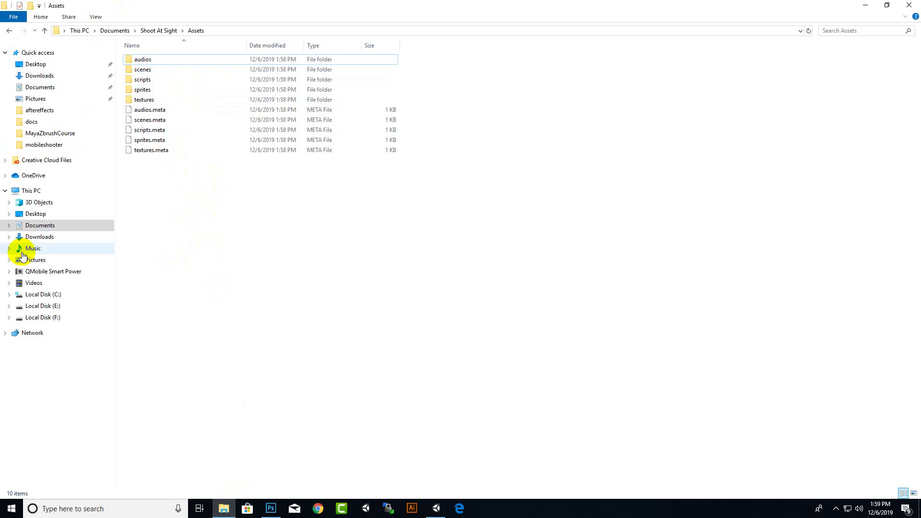
- Switch back to Unity and save the untitled scene as MainMenu in the project's scenes folder
click(436, 508)
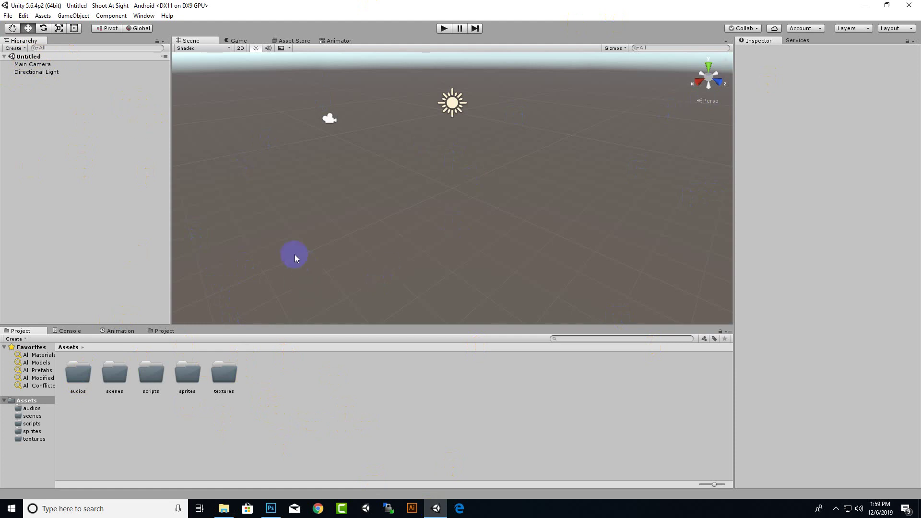
click(8, 16)
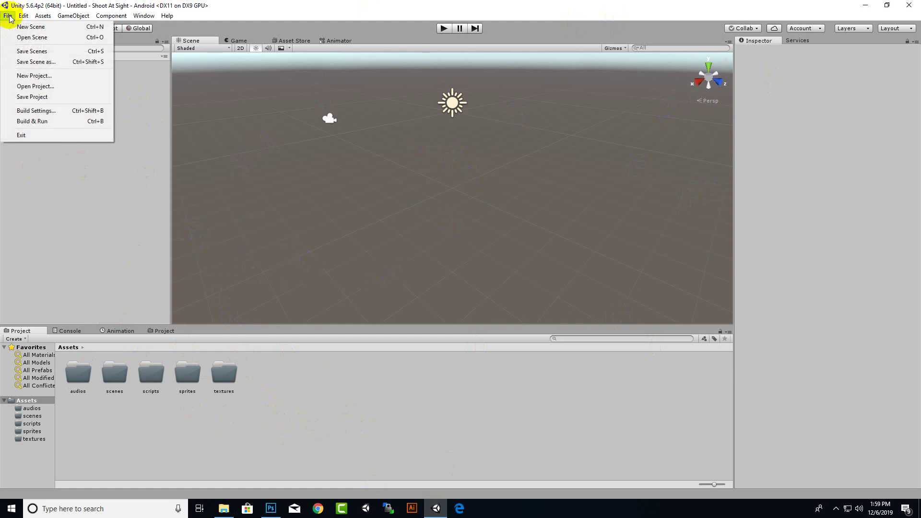
click(29, 51)
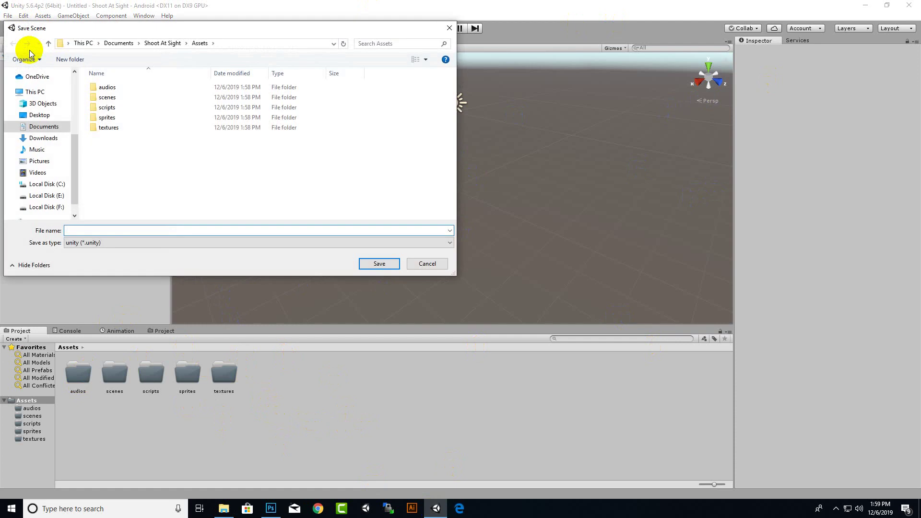
double_click(107, 97)
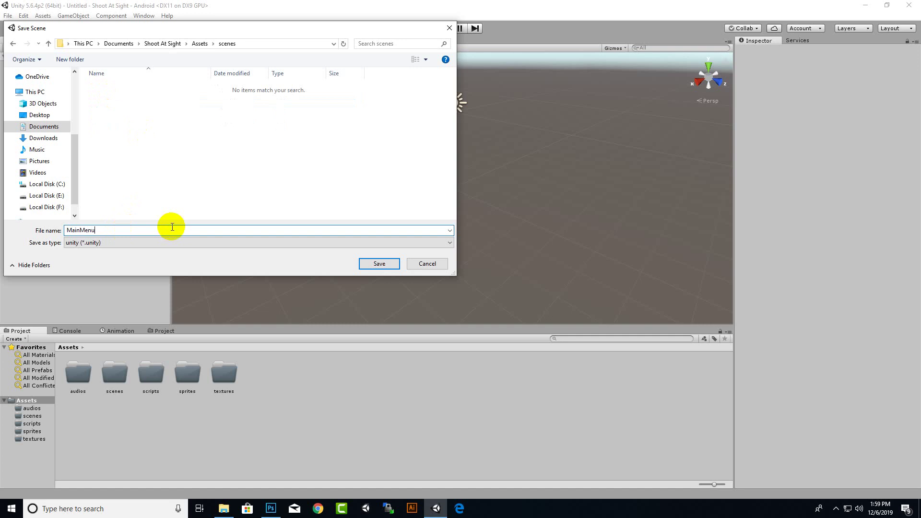
key(Return)
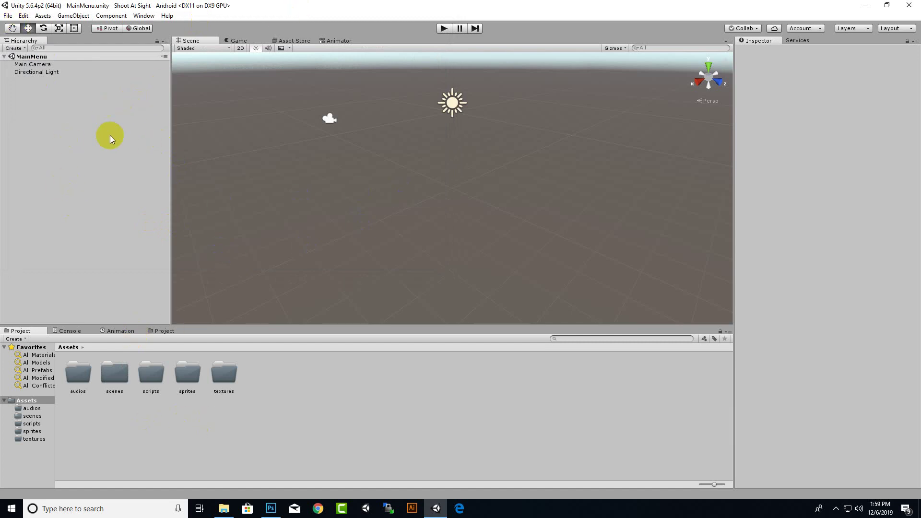
- Add a folder named fonts to the project's Assets folder and return to the Assets root
right_click(305, 421)
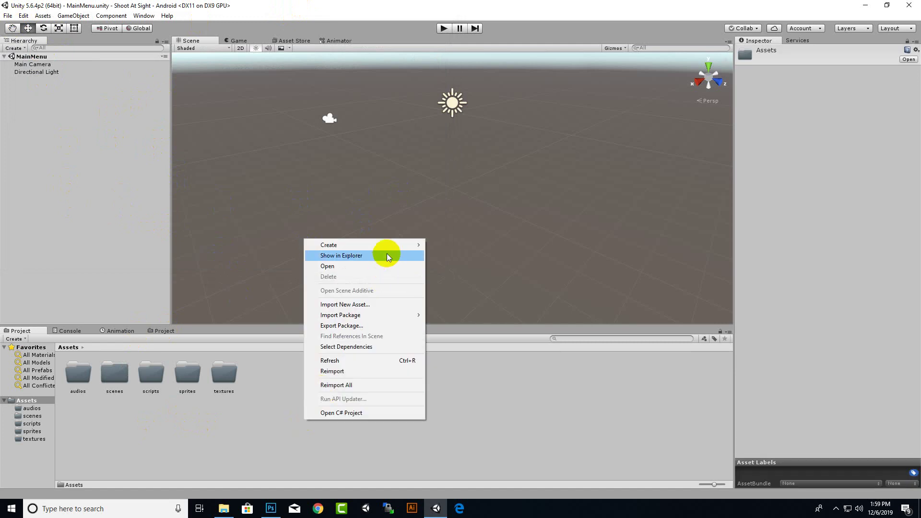
mouse_move(418, 245)
click(463, 246)
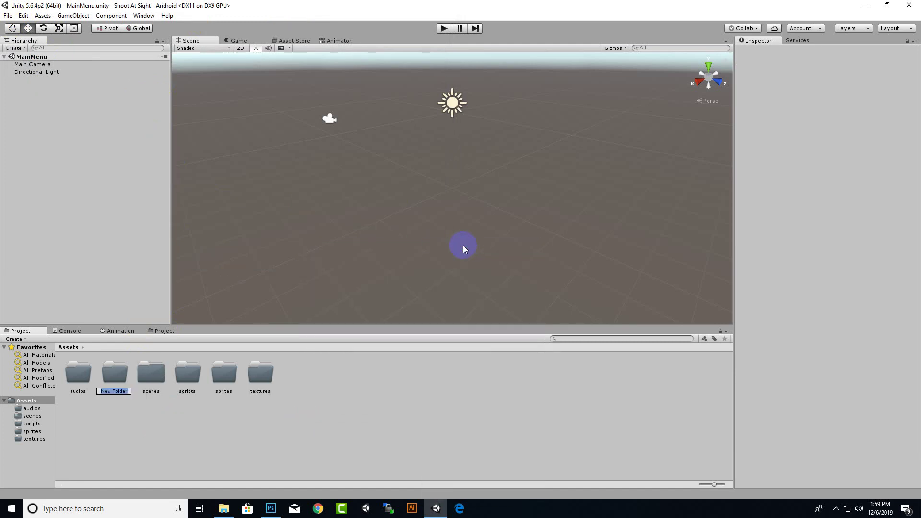
text(fonts)
key(Return)
key(Return)
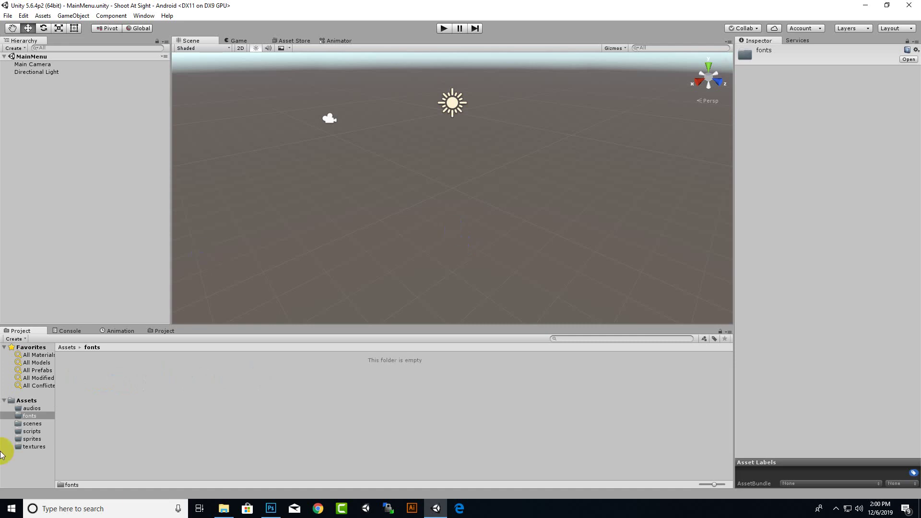
click(68, 349)
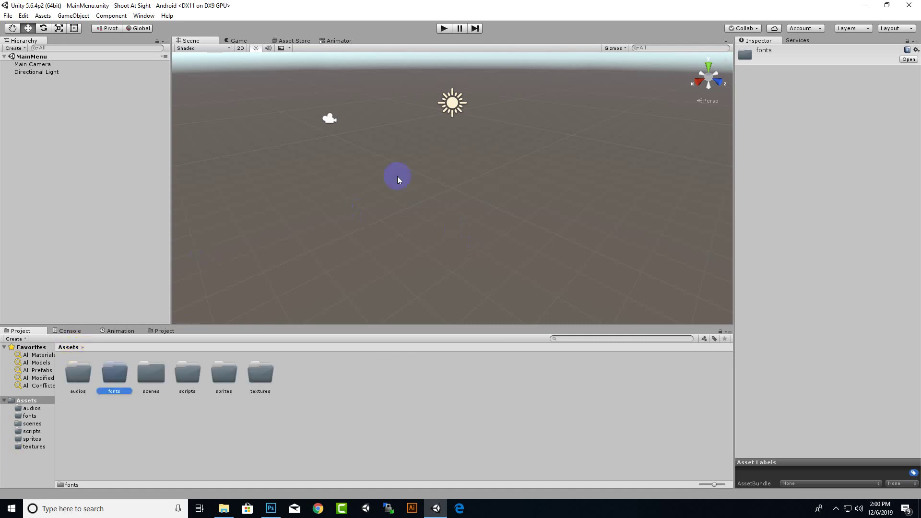
- Check the scenes folder's contents, then return to the Assets root with nothing selected
double_click(150, 381)
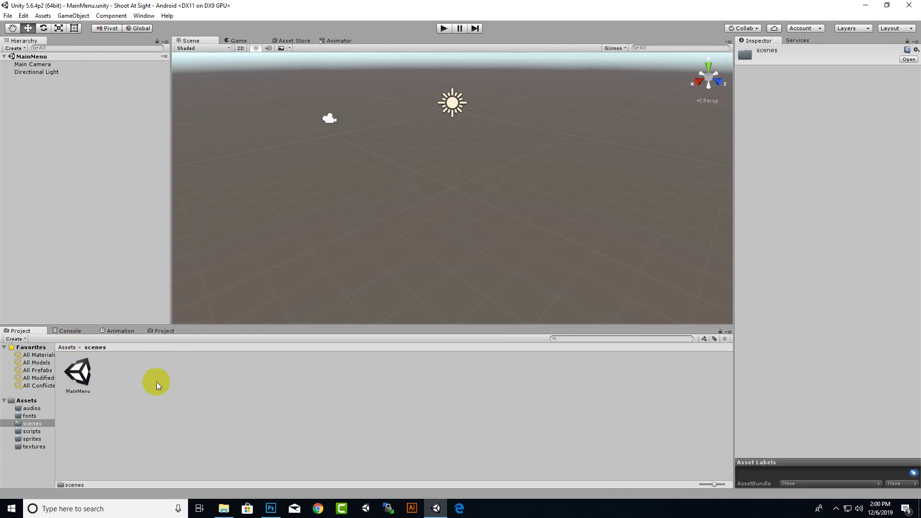
click(68, 348)
click(183, 414)
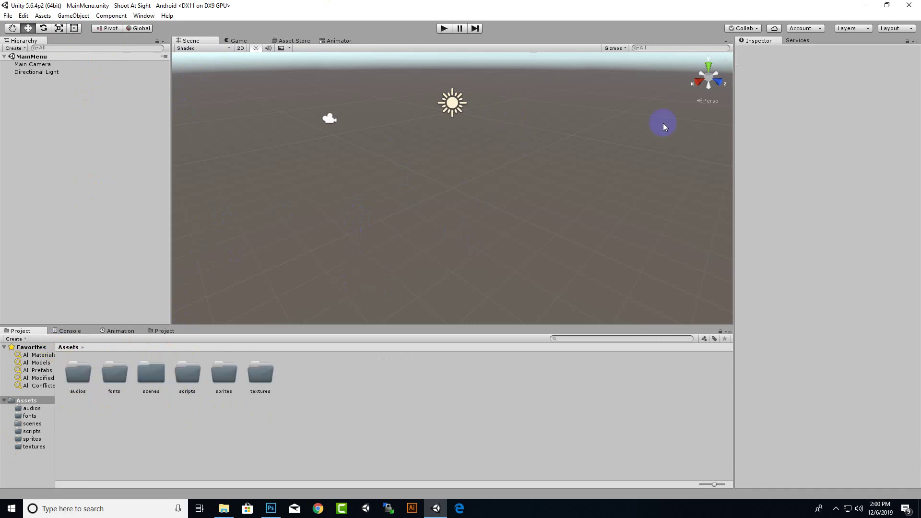
- Add a 3D cube to the MainMenu scene and move it to about X 0.97, Y -0.1
right_click(68, 129)
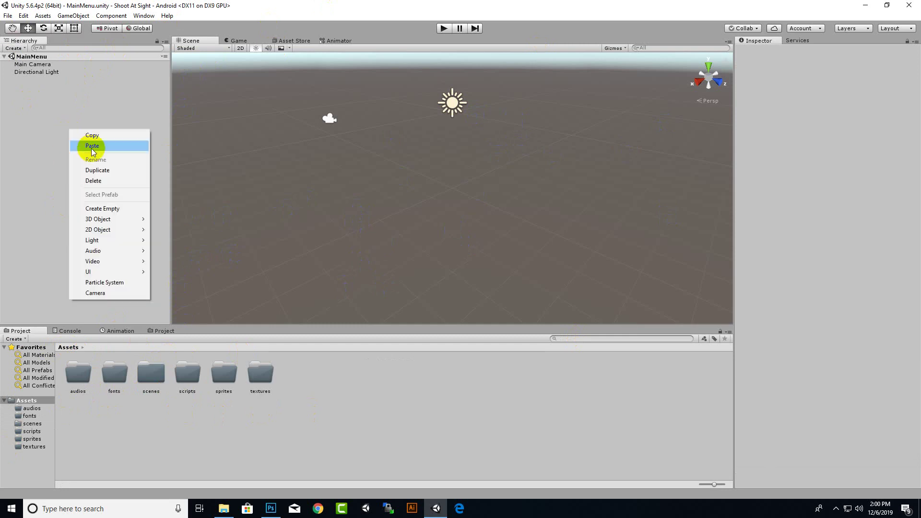
mouse_move(114, 219)
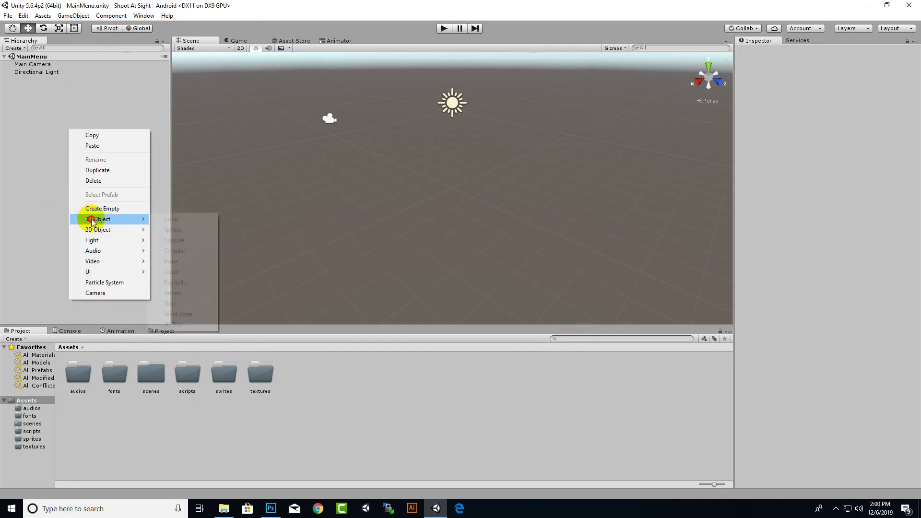
click(192, 215)
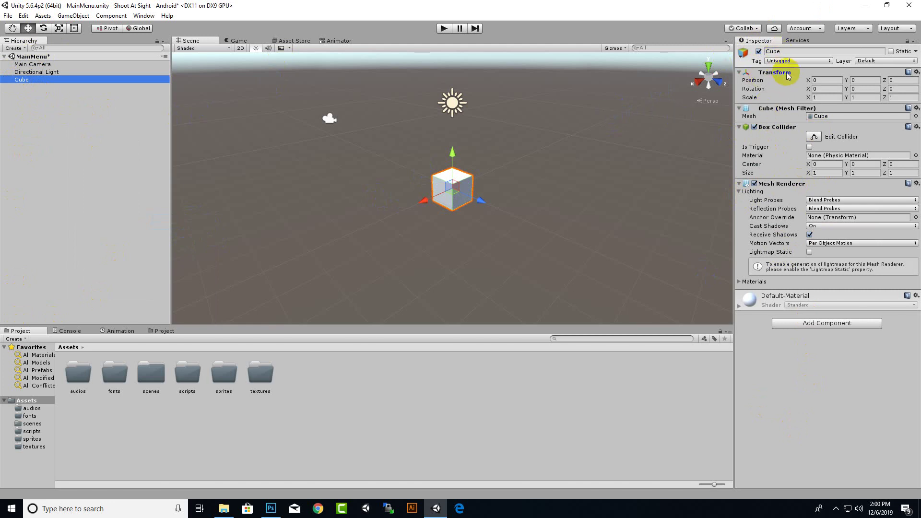
drag(423, 200, 432, 171)
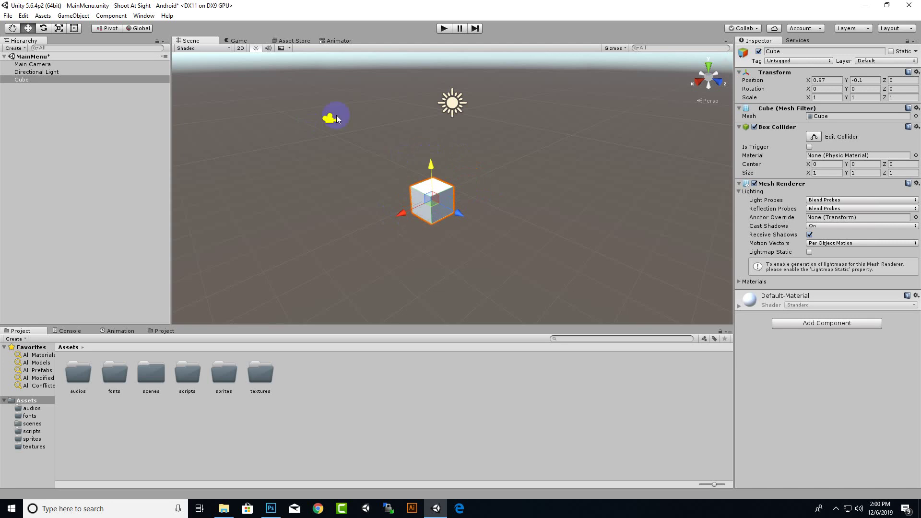
- Rotate the cube about 38 degrees around its Y axis and scale it uniformly to about 0.85
click(44, 28)
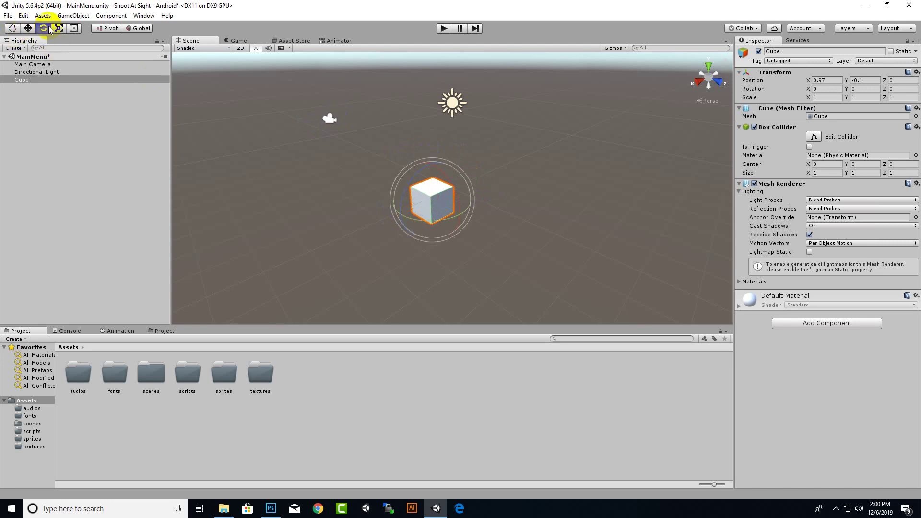
drag(448, 222, 394, 229)
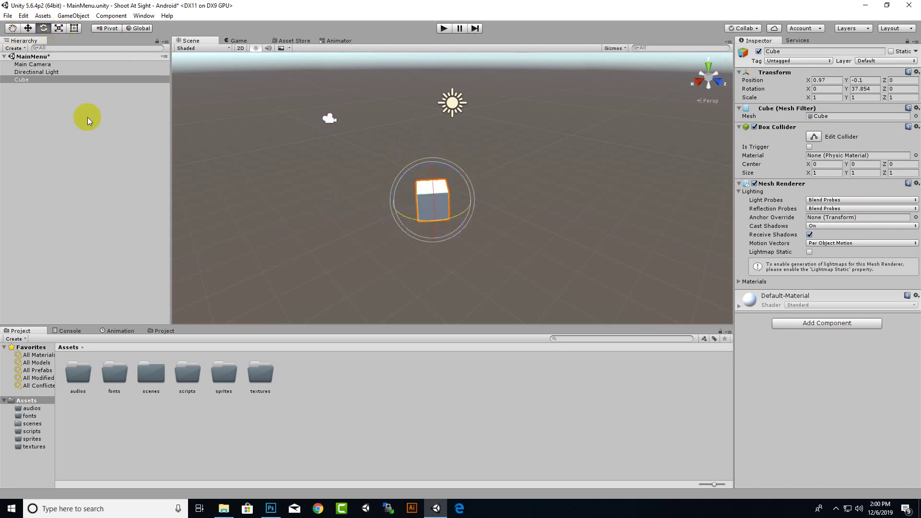
click(53, 18)
click(58, 28)
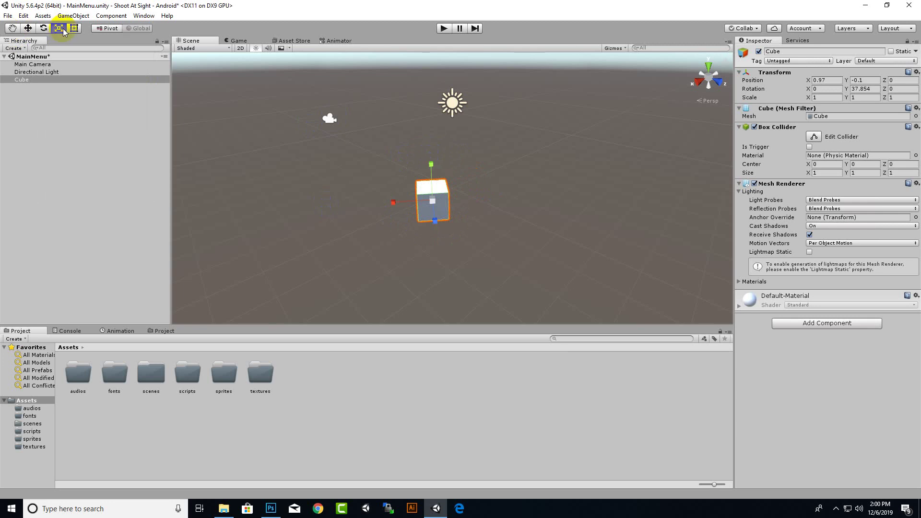
drag(436, 205, 172, 111)
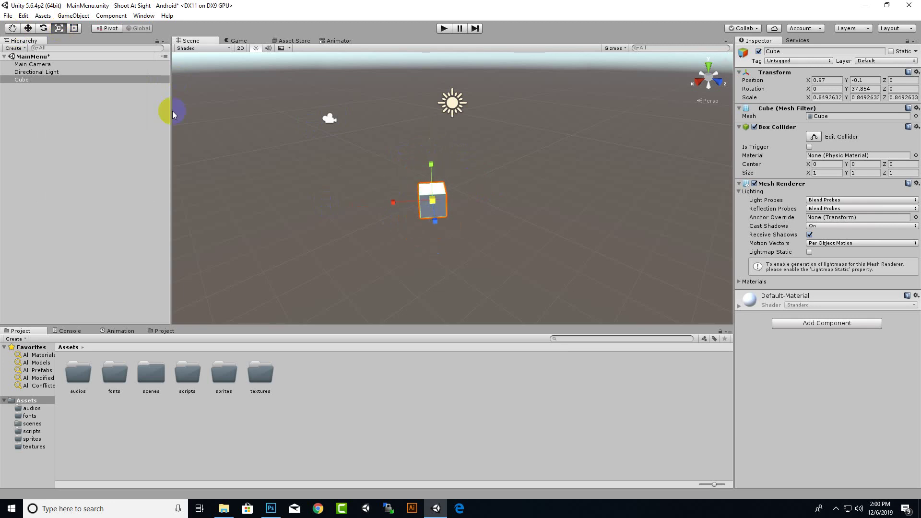
- Resize the cube with the Rect tool to about 0.64 by 1.08 and move it along its local X axis to about X 1.33, Z -0.28
click(73, 29)
mouse_move(446, 184)
mouse_down()
mouse_move(465, 181)
mouse_move(439, 178)
mouse_up()
click(28, 27)
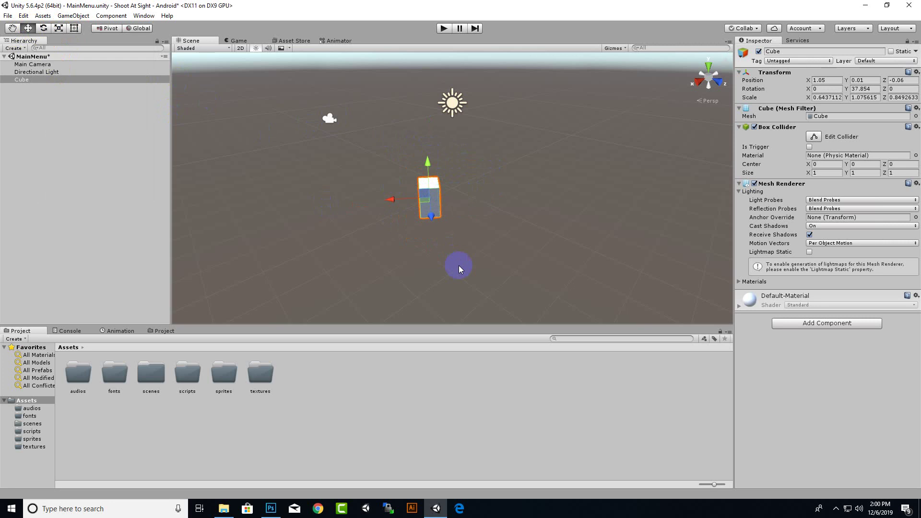
drag(398, 199, 387, 200)
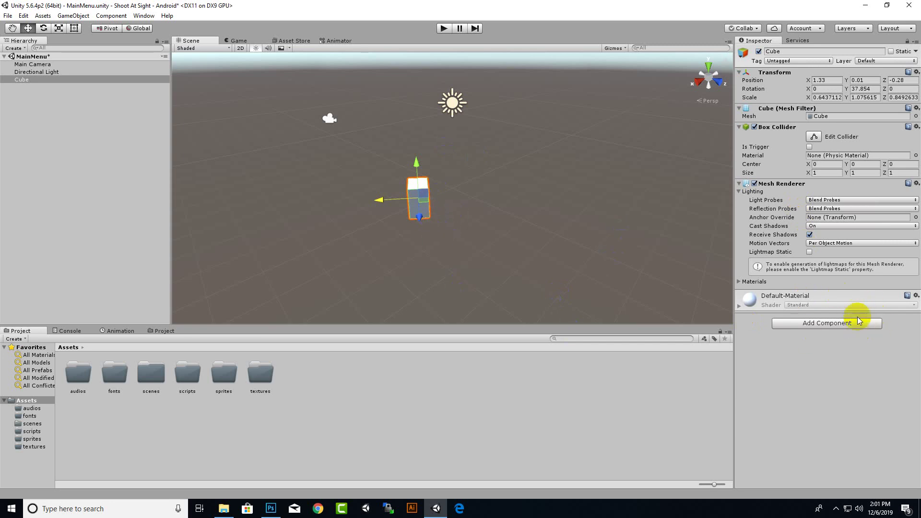
- Add a Capsule Collider component to the cube and move it above the Mesh Renderer
click(825, 323)
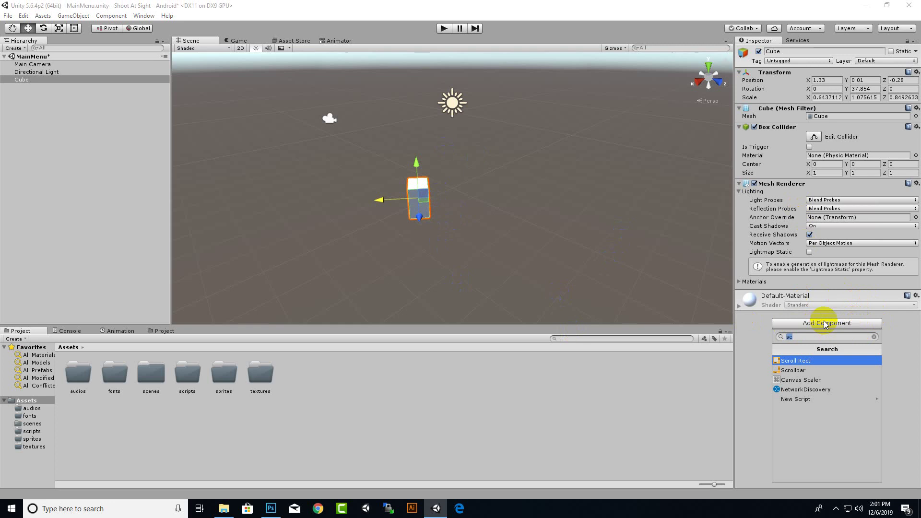
text(cap)
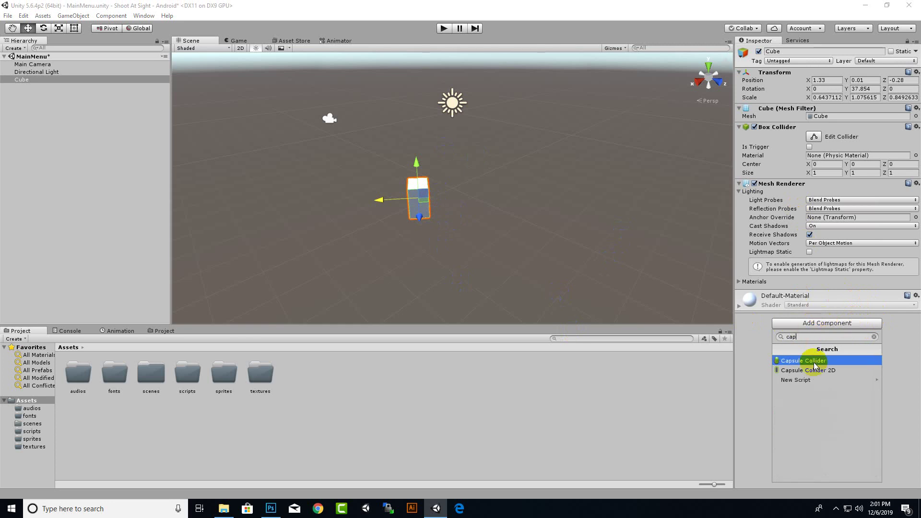
click(801, 365)
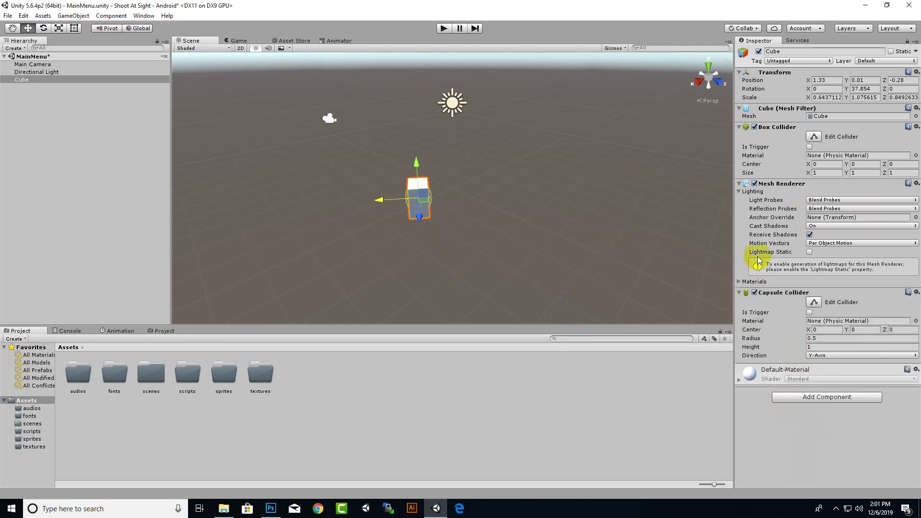
click(916, 292)
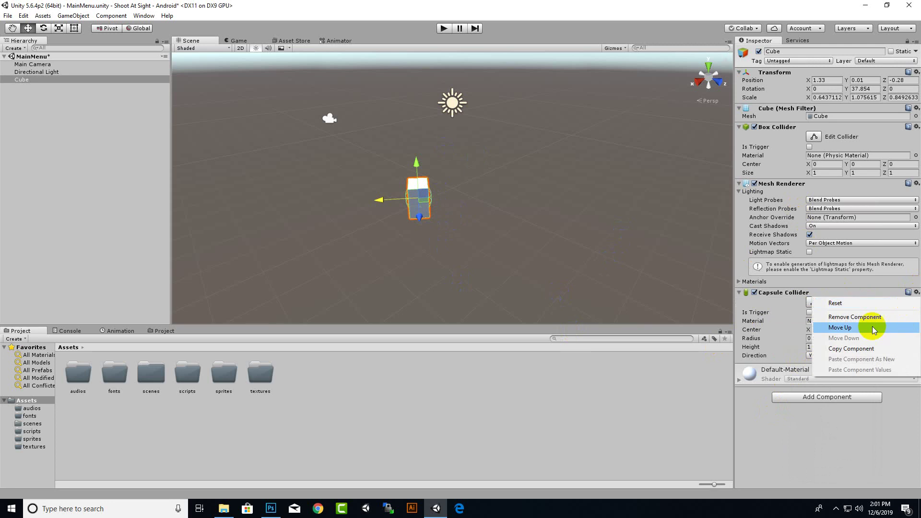
click(869, 325)
- Enable Lightmap Static on the cube's Mesh Renderer and delete the cube from the scene
click(809, 327)
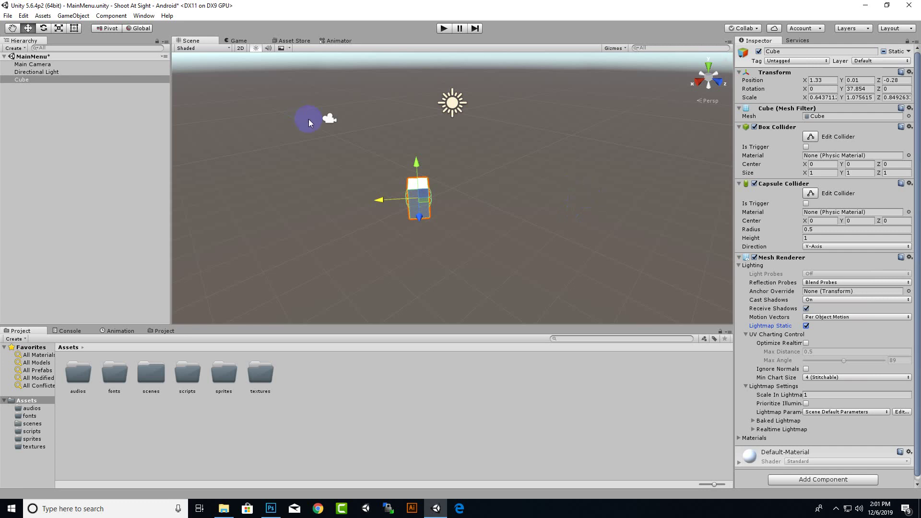
key(Delete)
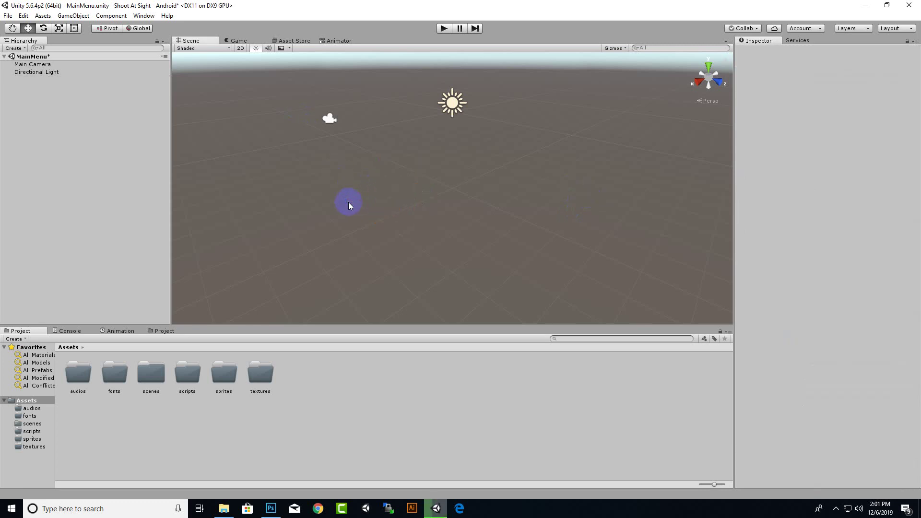